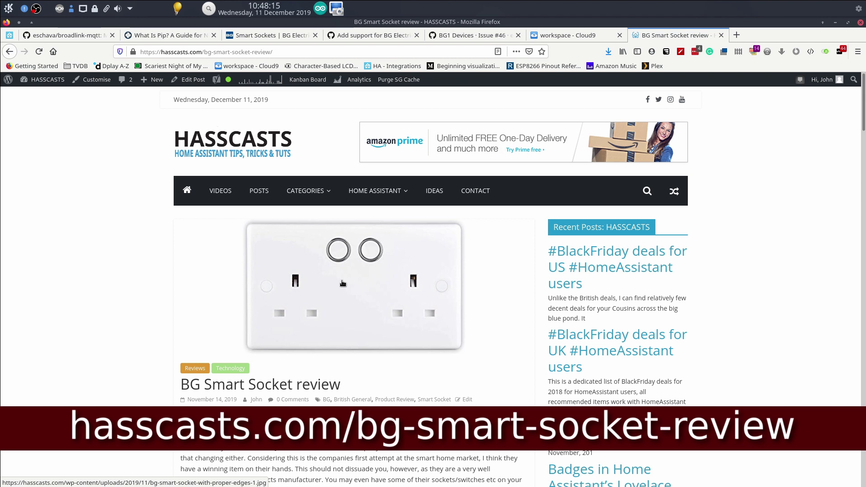
Step: Scroll down the BG Smart Socket review through its buying options and product photos
{"action": "scroll", "coordinate": [343, 283], "scroll_direction": "down", "scroll_amount": 3}
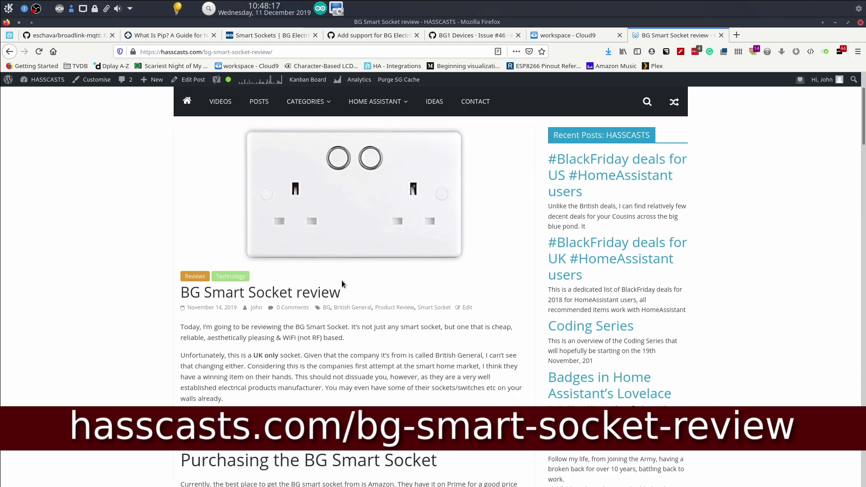
{"action": "scroll", "coordinate": [342, 284], "scroll_direction": "down", "scroll_amount": 2}
{"action": "scroll", "coordinate": [342, 280], "scroll_direction": "down", "scroll_amount": 6}
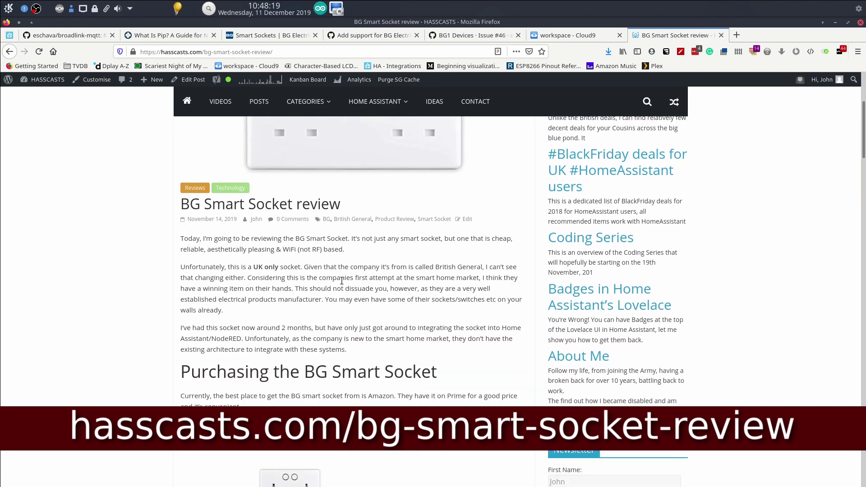
{"action": "scroll", "coordinate": [342, 280], "scroll_direction": "down", "scroll_amount": 6}
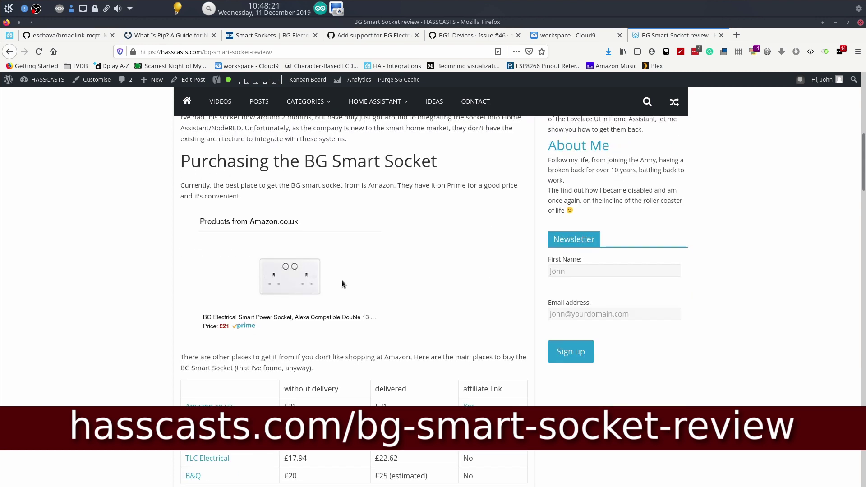
{"action": "scroll", "coordinate": [342, 284], "scroll_direction": "down", "scroll_amount": 12}
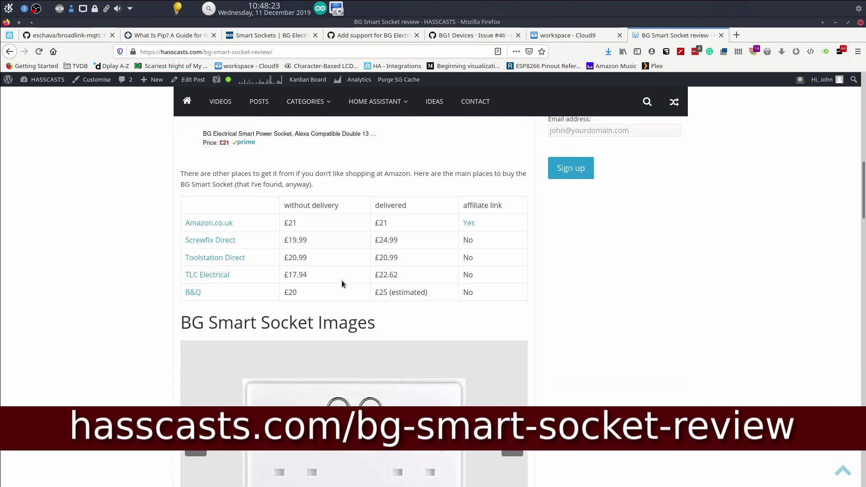
{"action": "scroll", "coordinate": [342, 280], "scroll_direction": "down", "scroll_amount": 8}
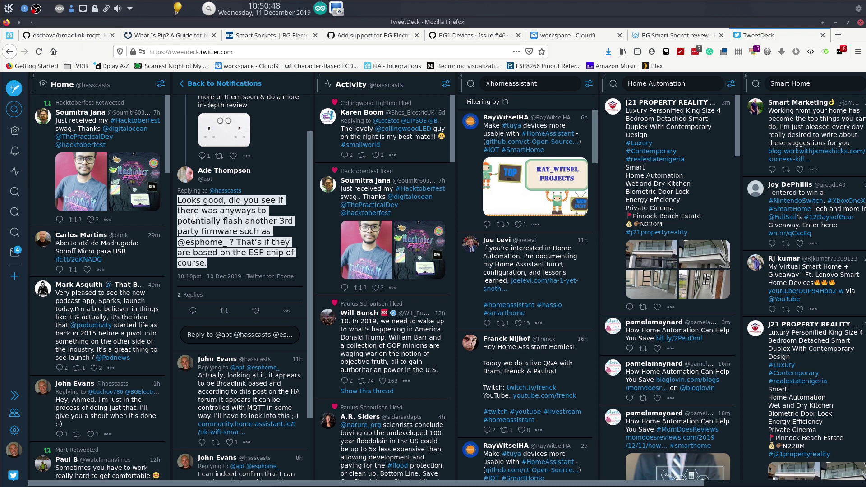
Step: Close the TweetDeck conversation about ESP firmware and go back to the Notifications list
{"action": "scroll", "coordinate": [213, 228], "scroll_direction": "up", "scroll_amount": 1}
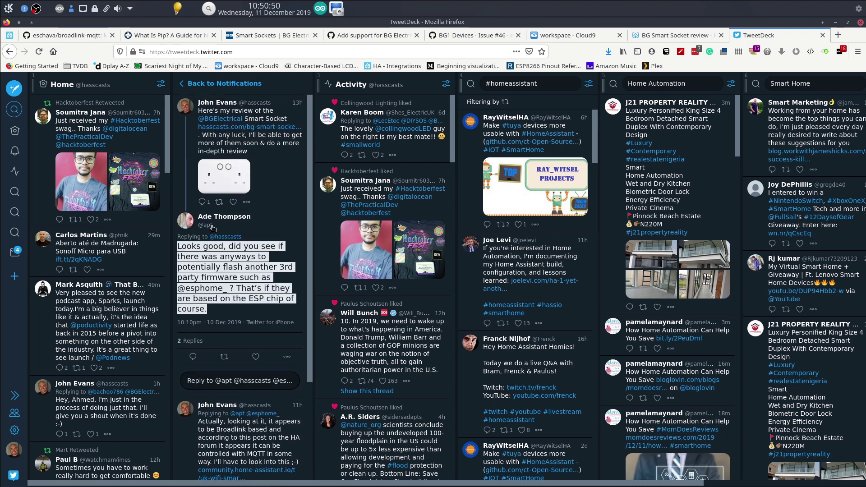
{"action": "left_click", "coordinate": [180, 85]}
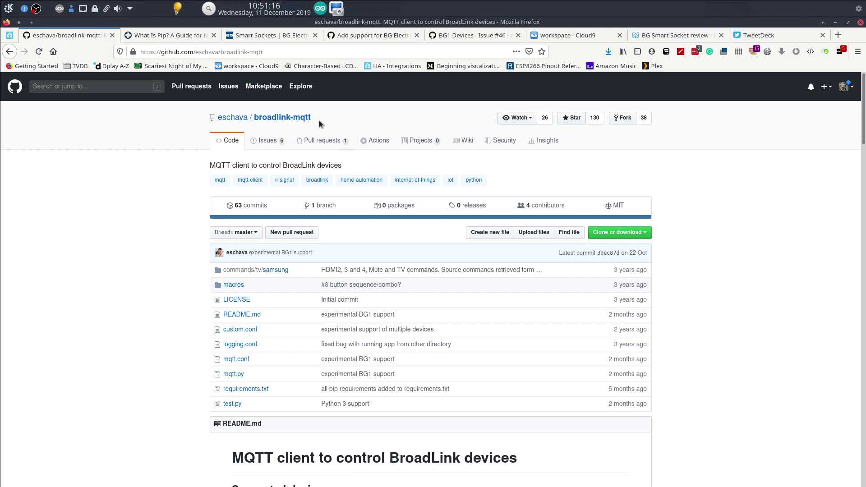
Step: Scroll the broadlink-mqtt README's supported devices and installation, then switch to the Home Assistant dashboard
{"action": "scroll", "coordinate": [318, 145], "scroll_direction": "down", "scroll_amount": 5}
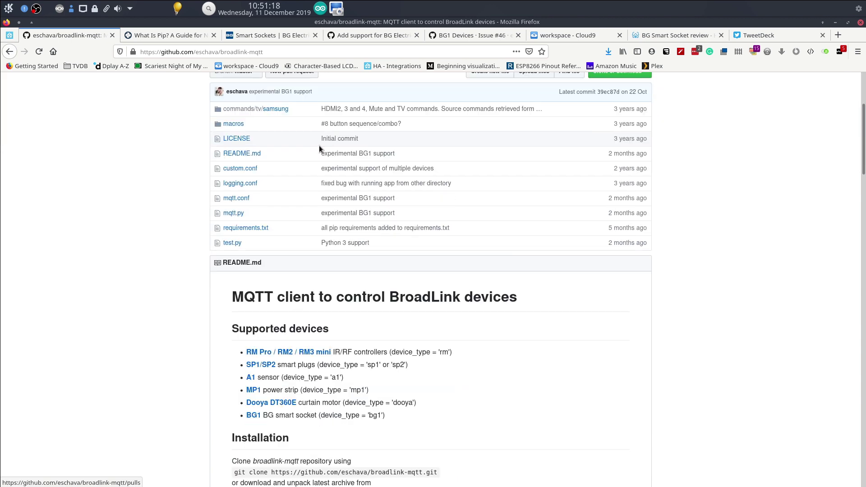
{"action": "scroll", "coordinate": [319, 147], "scroll_direction": "down", "scroll_amount": 1}
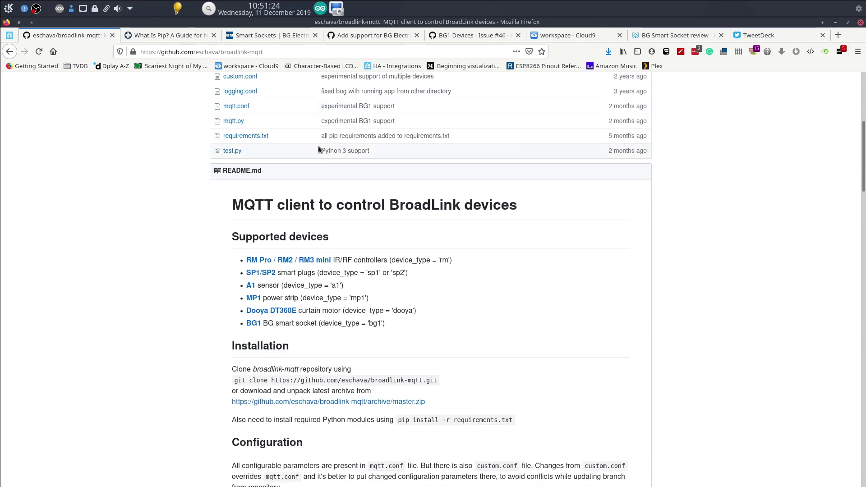
{"action": "scroll", "coordinate": [316, 149], "scroll_direction": "down", "scroll_amount": 1}
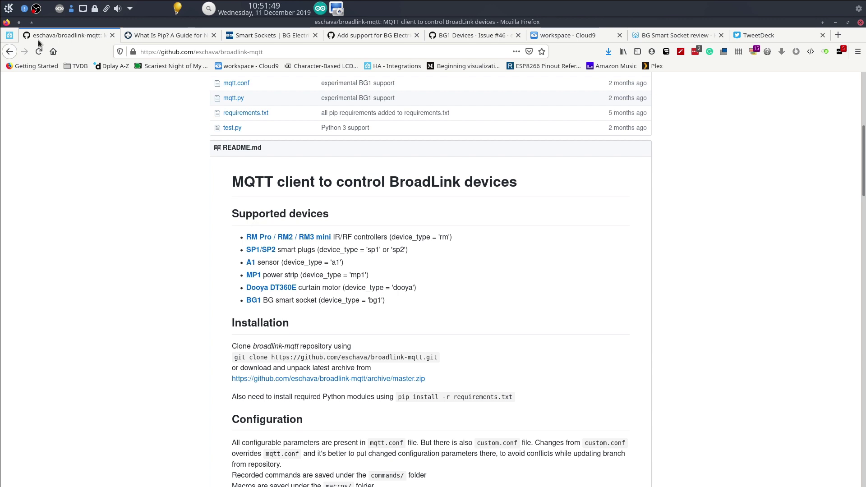
{"action": "left_click", "coordinate": [11, 36]}
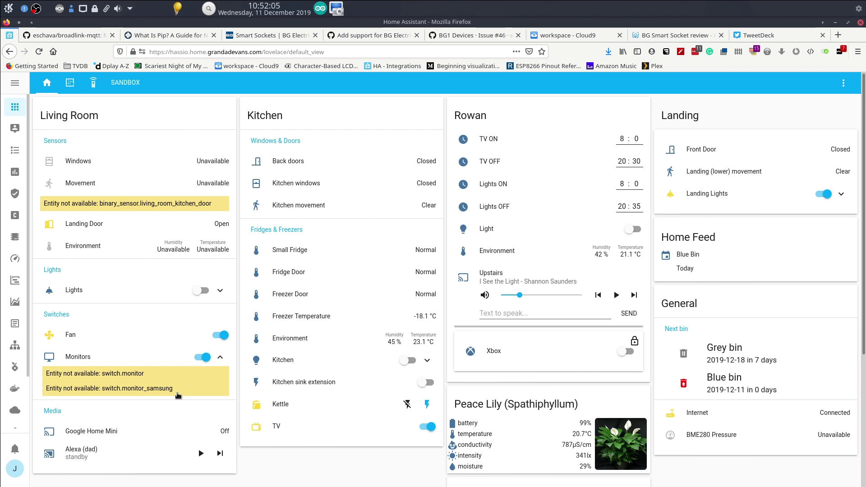
Step: Check the unavailable Monitors switches on the dashboard, then bring up the Cloud9 workspace
{"action": "scroll", "coordinate": [178, 396], "scroll_direction": "down", "scroll_amount": 1}
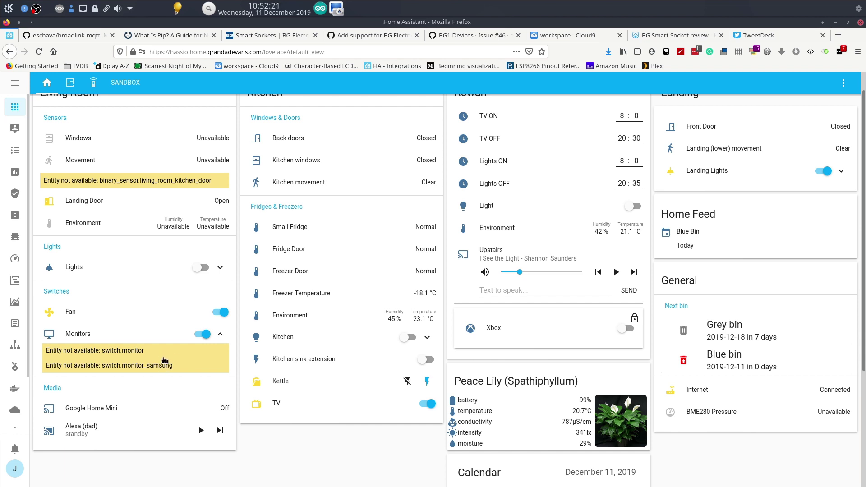
{"action": "left_click", "coordinate": [580, 38]}
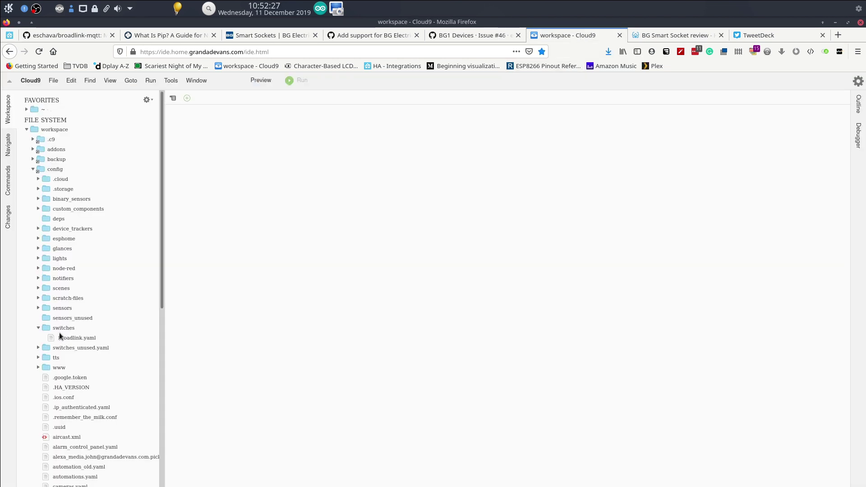
Step: Expand and collapse the switches_unused.yaml entry beside broadlink.yaml in the Cloud9 file tree
{"action": "left_click", "coordinate": [38, 348]}
{"action": "left_click", "coordinate": [38, 348]}
Step: Copy the broadlink-mqtt git clone command from the README's Installation section into the server terminal session
{"action": "left_click", "coordinate": [54, 35]}
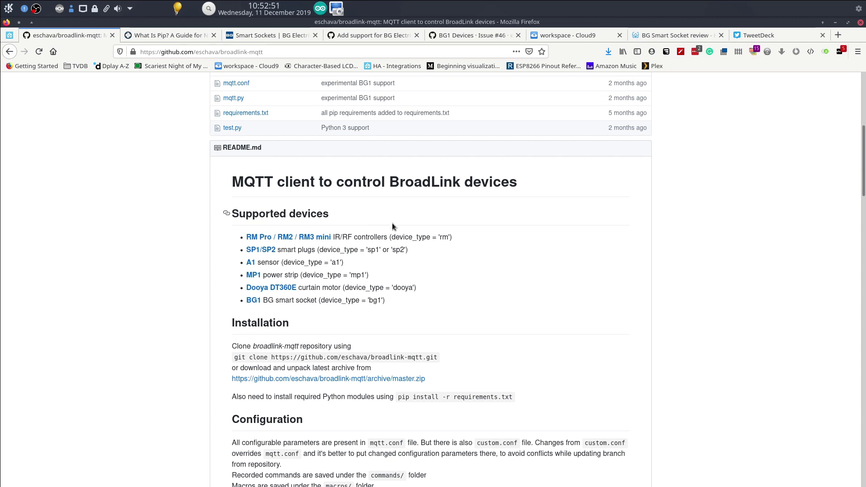
{"action": "scroll", "coordinate": [391, 223], "scroll_direction": "down", "scroll_amount": 3}
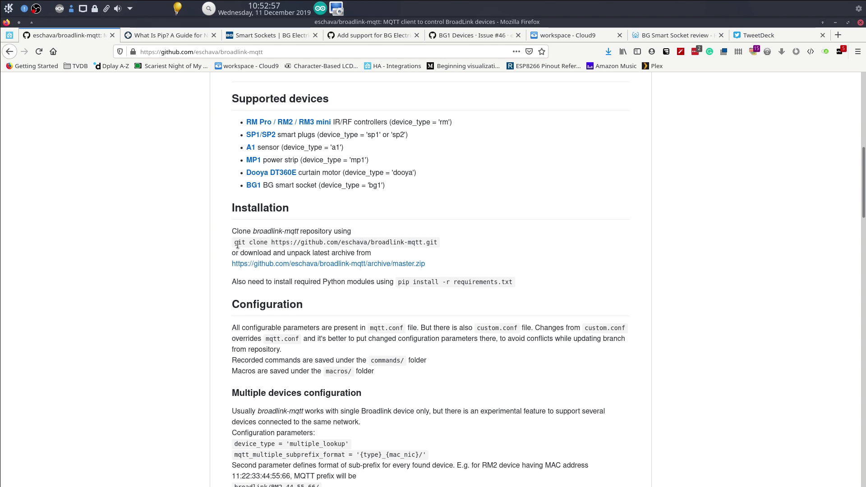
{"action": "mouse_move", "coordinate": [234, 245]}
{"action": "left_mouse_down"}
{"action": "mouse_move", "coordinate": [296, 255]}
{"action": "mouse_move", "coordinate": [439, 246]}
{"action": "left_mouse_up"}
{"action": "key", "text": "ctrl+c"}
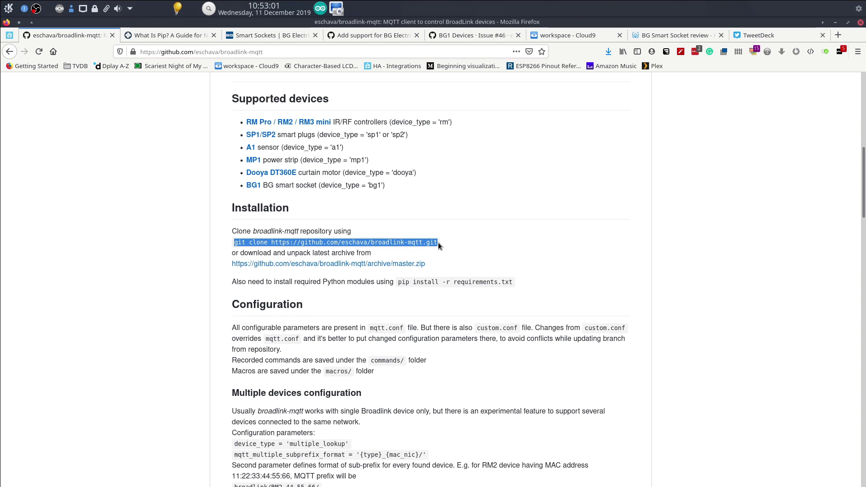
{"action": "key", "text": "alt+Tab"}
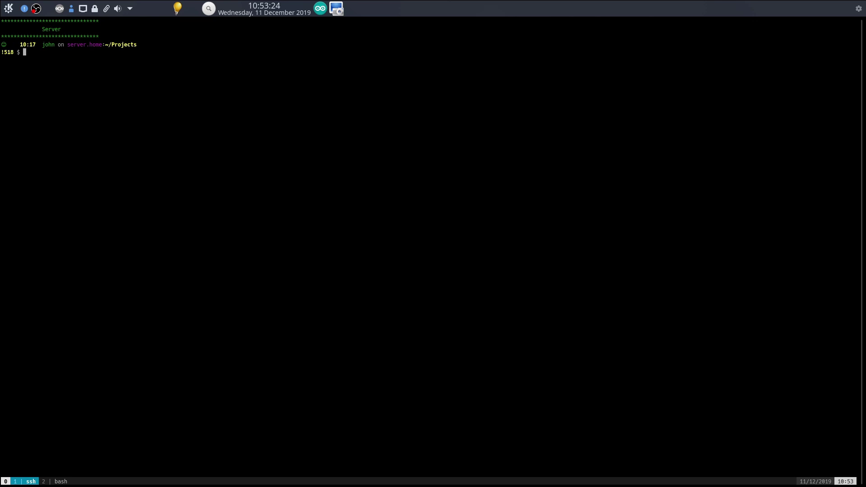
Step: Clone broadlink-mqtt into ~/Projects and change into the broadlink-mqtt folder
{"action": "key", "text": "ctrl+shift+v"}
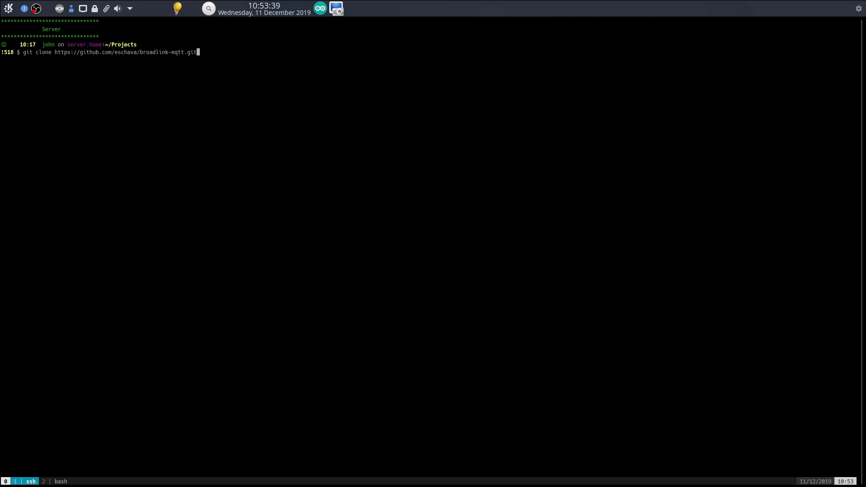
{"action": "key", "text": "Return"}
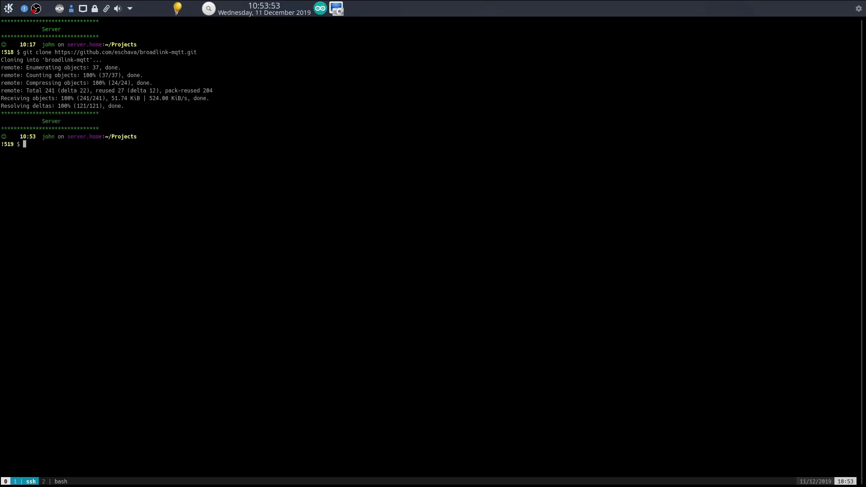
{"action": "type", "text": "cd br"}
{"action": "key", "text": "Tab"}
{"action": "key", "text": "Return"}
Step: List the repository files with la and print mqtt.conf and custom.conf
{"action": "type", "text": "la"}
{"action": "key", "text": "Return"}
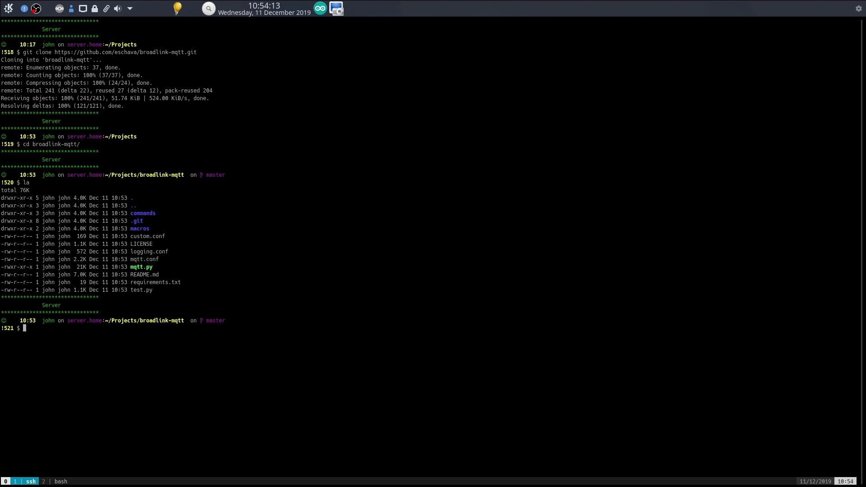
{"action": "type", "text": "cat mqtt.conf"}
{"action": "key", "text": "Return"}
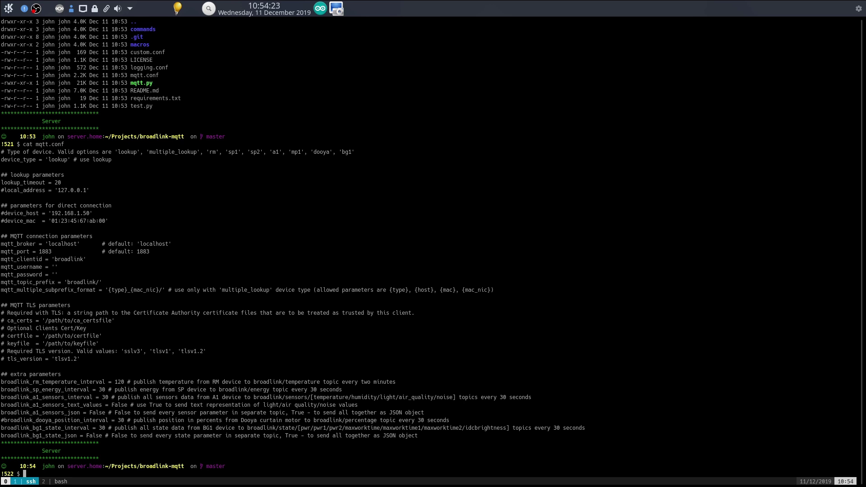
{"action": "type", "text": "cat cus"}
{"action": "key", "text": "Tab"}
{"action": "key", "text": "Return"}
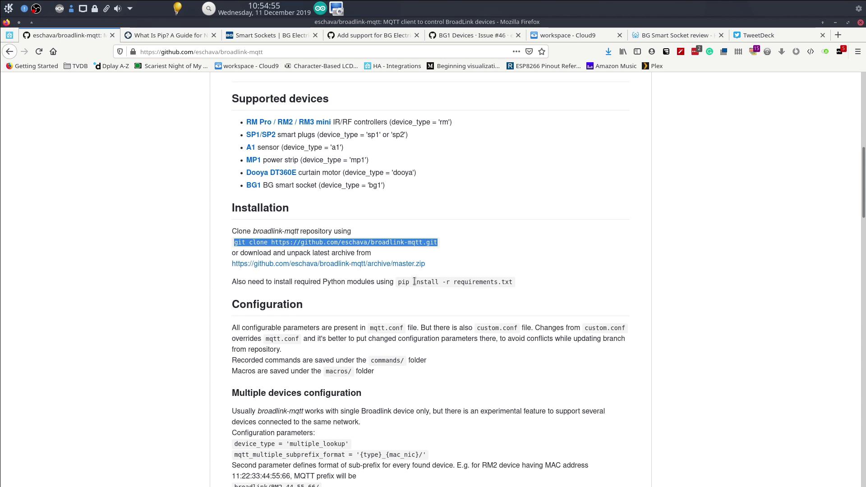
Step: Run sudo pip install -r requirements.txt on the server, entering the sudo password
{"action": "left_click_drag", "start_coordinate": [400, 282], "coordinate": [516, 287]}
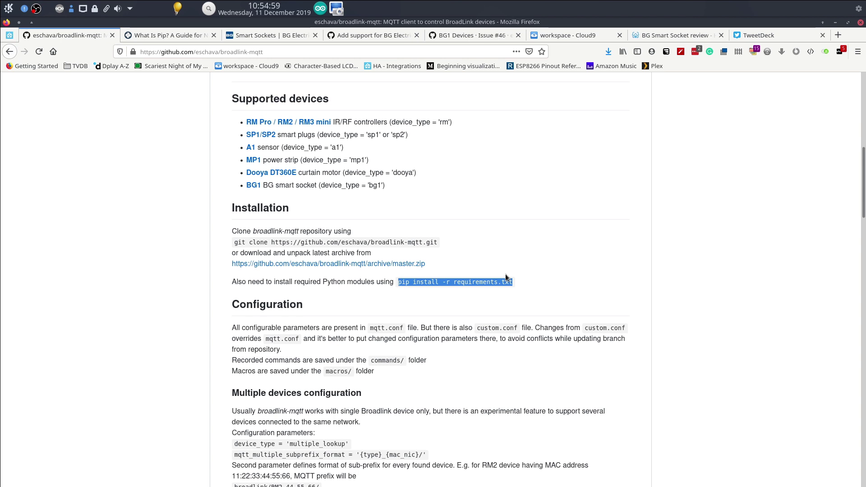
{"action": "key", "text": "alt+Tab"}
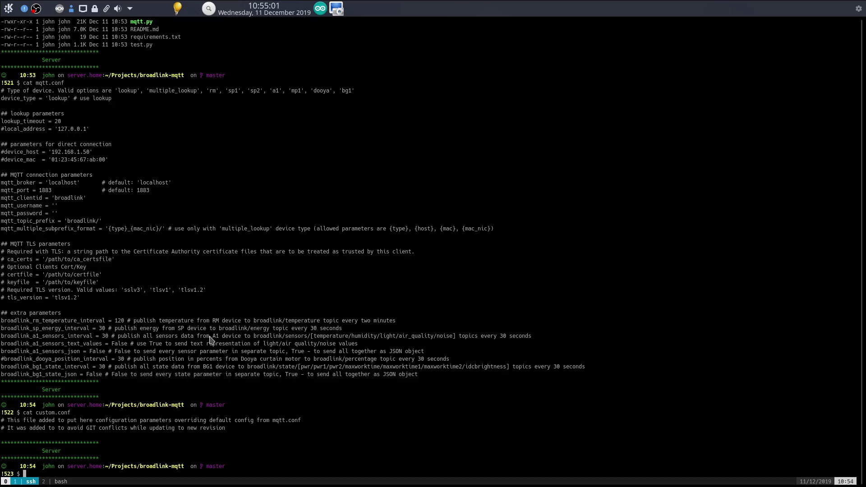
{"action": "type", "text": "sudo pip install -r requirements.txt"}
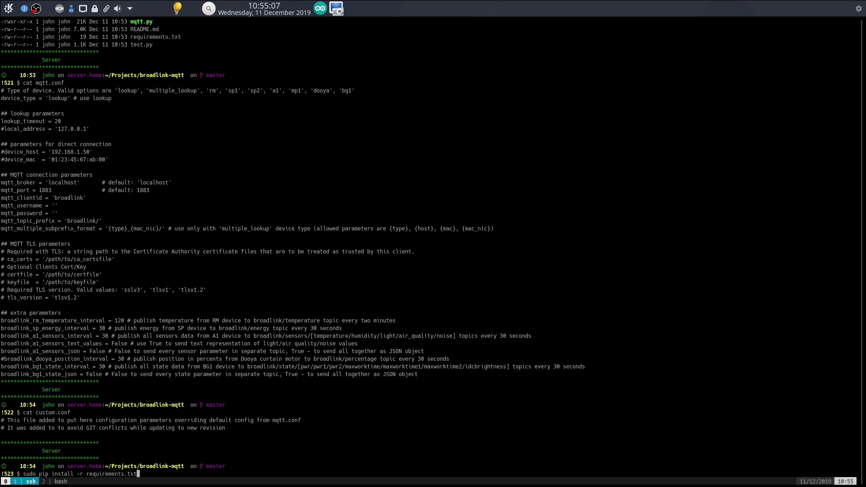
{"action": "key", "text": "Return"}
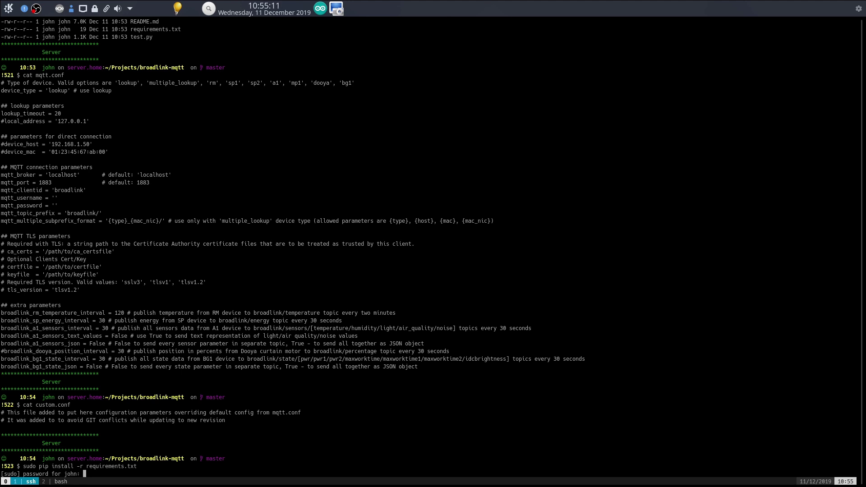
{"action": "key", "text": "Return"}
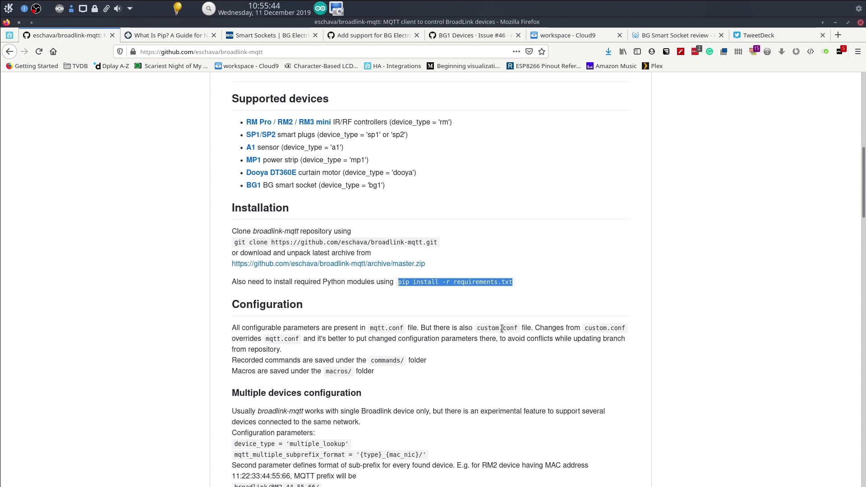
Step: Highlight 'custom' in the README's Configuration notes and scroll past the custom.conf override section
{"action": "double_click", "coordinate": [486, 328]}
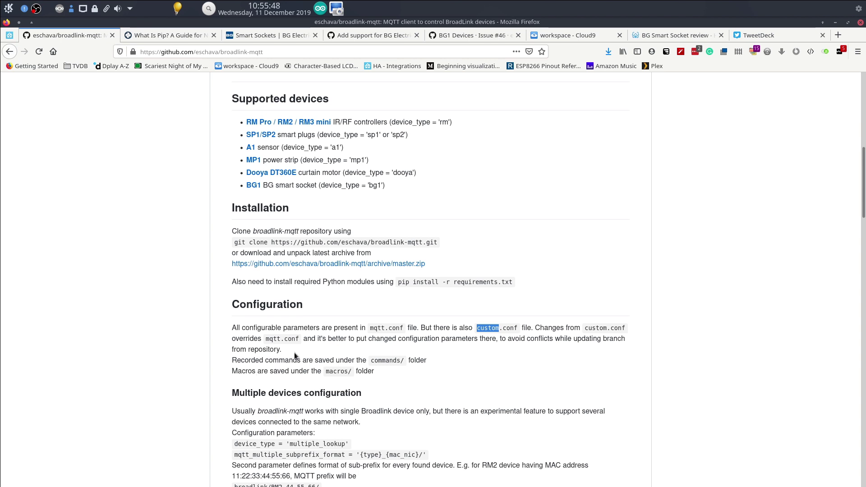
{"action": "left_click", "coordinate": [495, 326]}
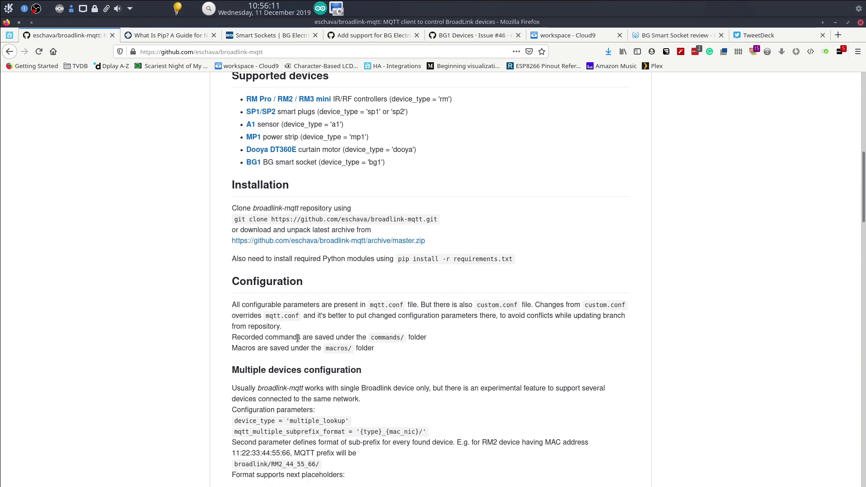
{"action": "scroll", "coordinate": [297, 338], "scroll_direction": "down", "scroll_amount": 1}
{"action": "scroll", "coordinate": [298, 337], "scroll_direction": "down", "scroll_amount": 2}
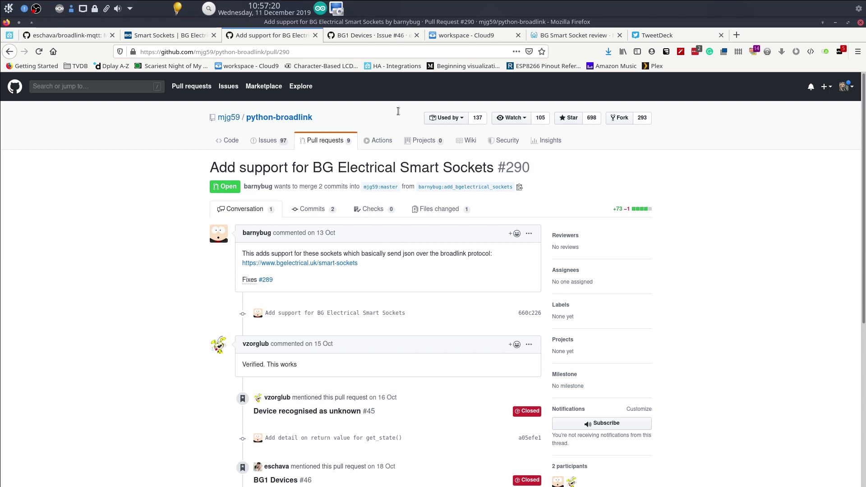
Step: Switch to the 'BG1 Devices · Issue #46' tab on GitHub
{"action": "left_click", "coordinate": [395, 40]}
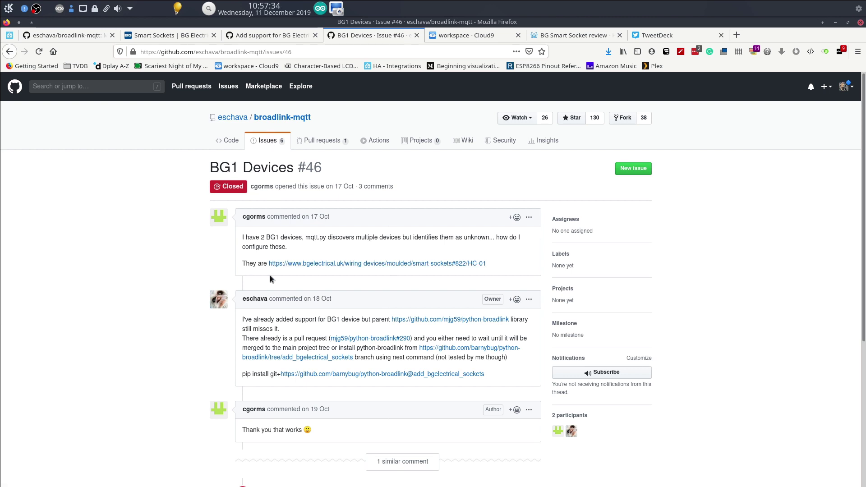
{"action": "left_click_drag", "start_coordinate": [244, 375], "coordinate": [487, 375]}
{"action": "key", "text": "ctrl+c"}
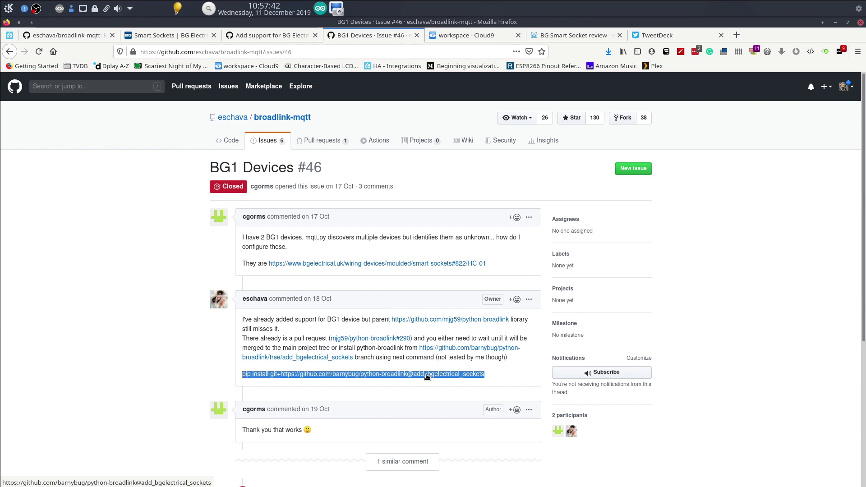
{"action": "key", "text": "alt+Tab"}
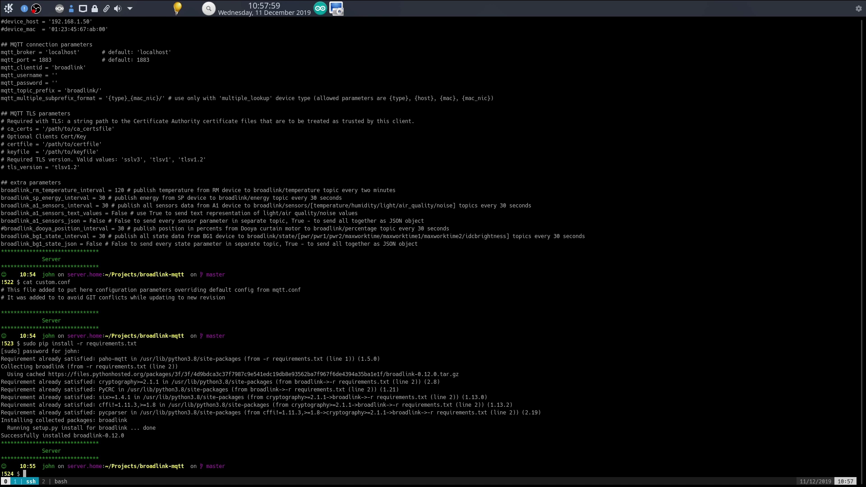
Step: Uninstall the existing broadlink package with sudo pip, confirming the removal
{"action": "type", "text": "sudo pip uninstall broadlink"}
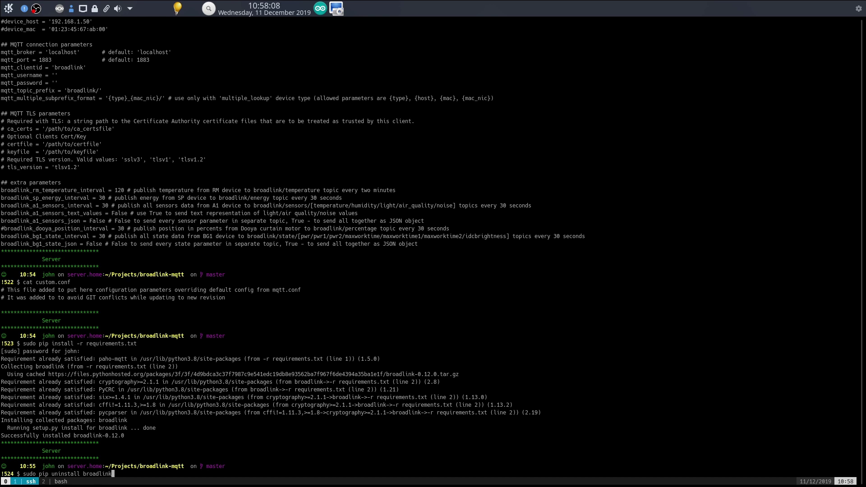
{"action": "key", "text": "Return"}
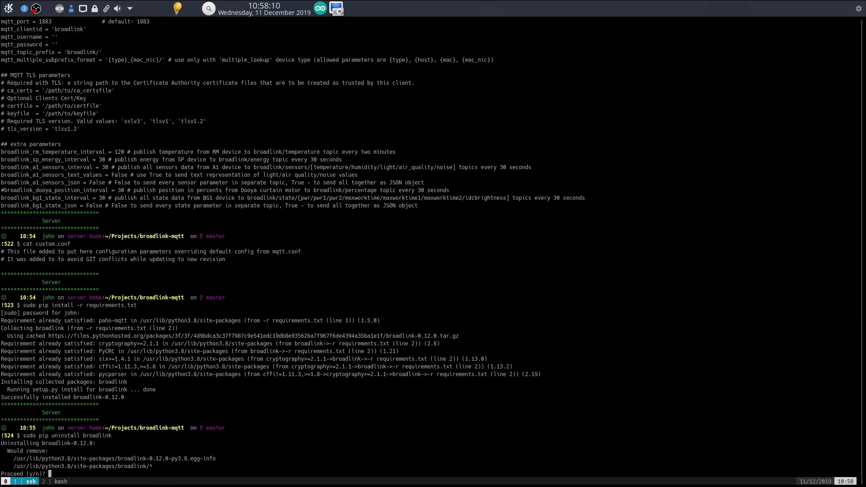
{"action": "type", "text": "y"}
{"action": "key", "text": "Return"}
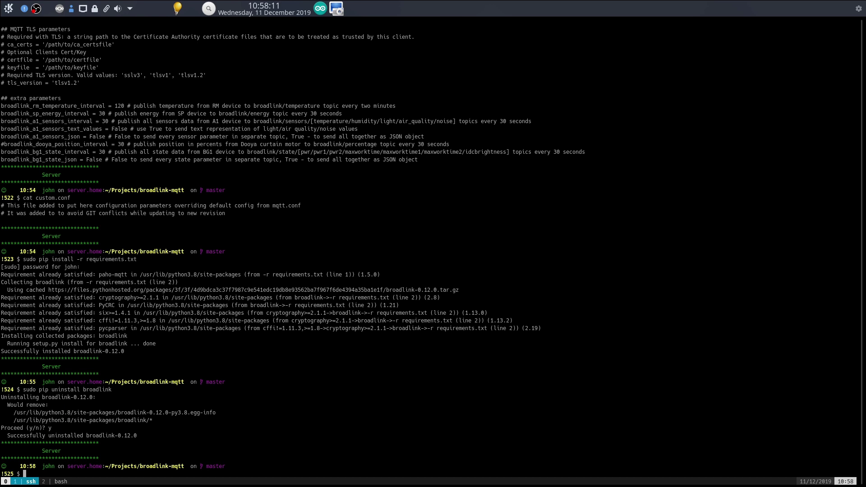
Step: Install the add_bgelectrical_sockets branch with --no-cache-dir under sudo, then copy mqtt.conf to custom.conf
{"action": "key", "text": "ctrl+shift+v"}
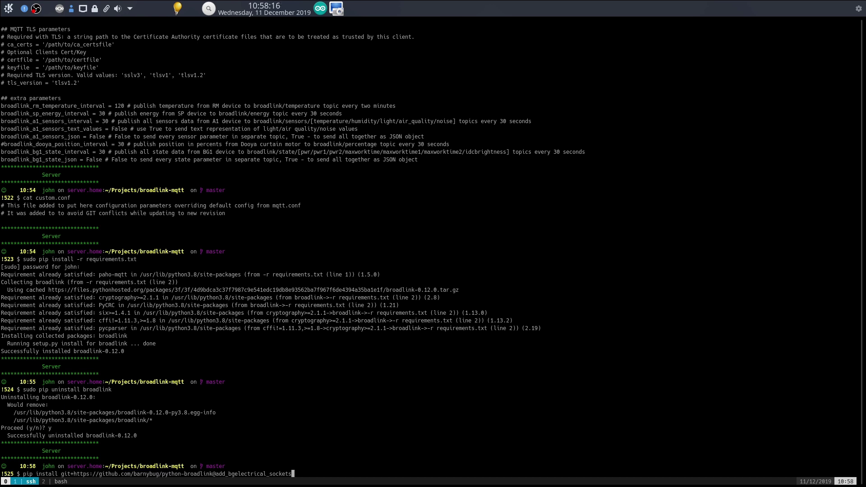
{"action": "type", "text": "--no-cache-dir"}
{"action": "key", "text": "Return"}
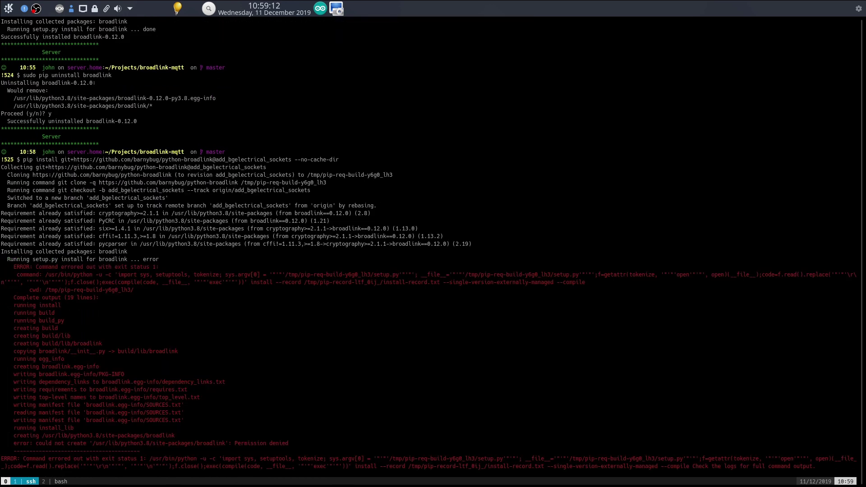
{"action": "key", "text": "Up"}
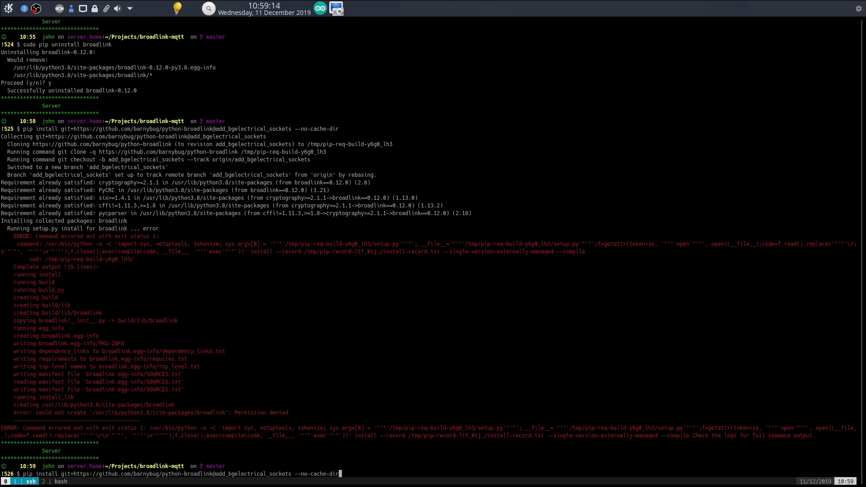
{"action": "key", "text": "Home"}
{"action": "type", "text": "sudo"}
{"action": "key", "text": "Return"}
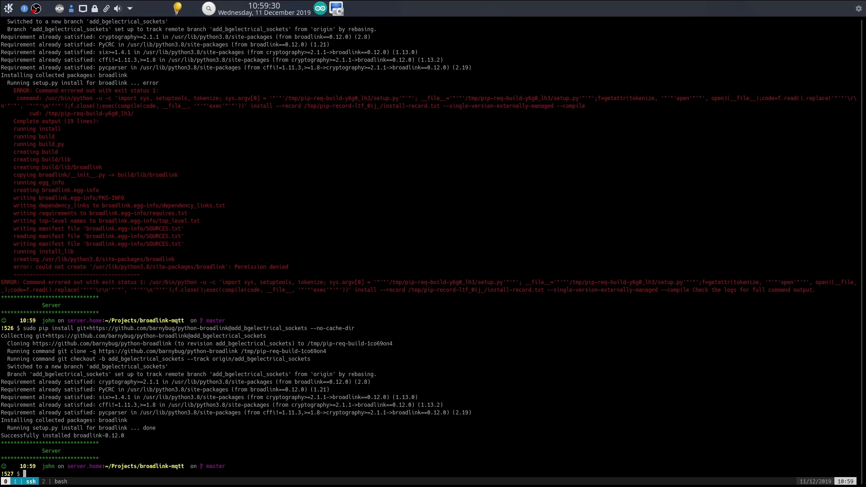
{"action": "type", "text": "cp mqtt.conf custom.conf"}
Step: Create custom.conf from mqtt.conf and open it in vim
{"action": "key", "text": "Return"}
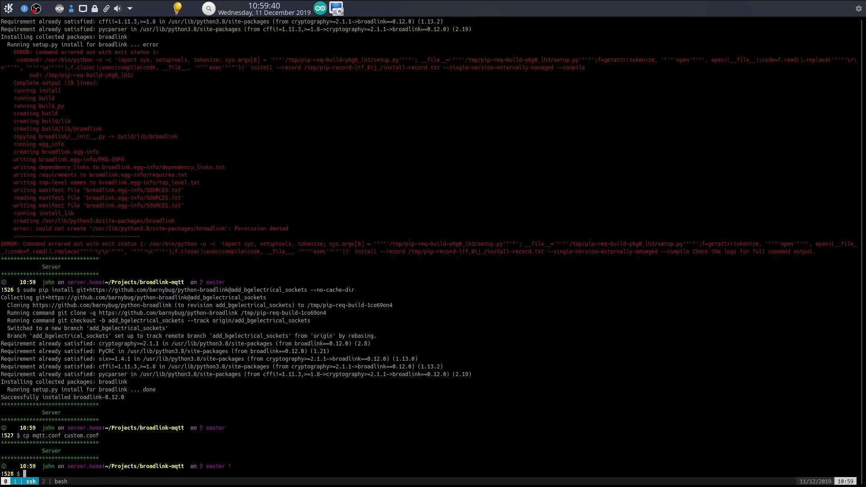
{"action": "type", "text": "vim custom.conf"}
{"action": "key", "text": "Return"}
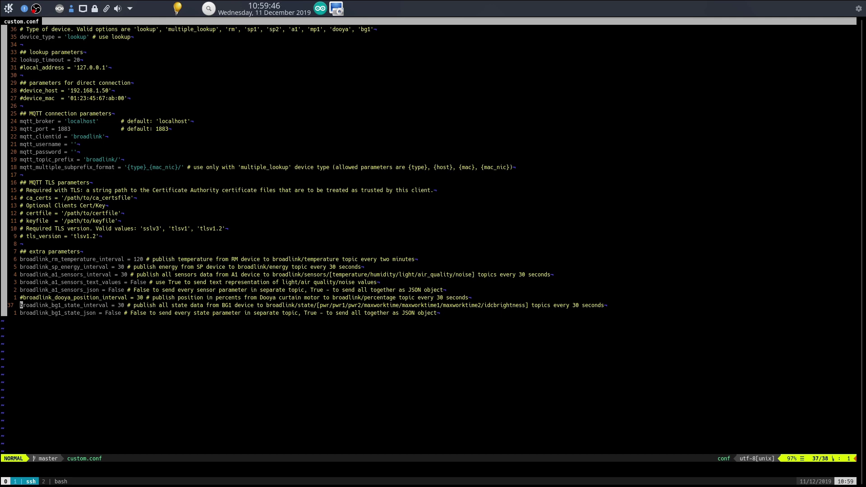
Step: Change the device_type value from 'lookup' to 'bg1'
{"action": "key", "text": "g"}
{"action": "key", "text": "g"}
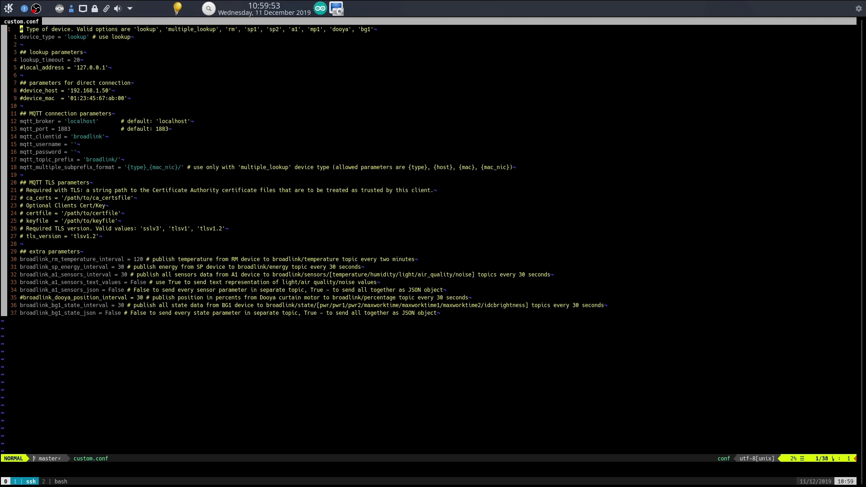
{"action": "key", "text": "j"}
{"action": "key", "text": "slash"}
{"action": "type", "text": "lo"}
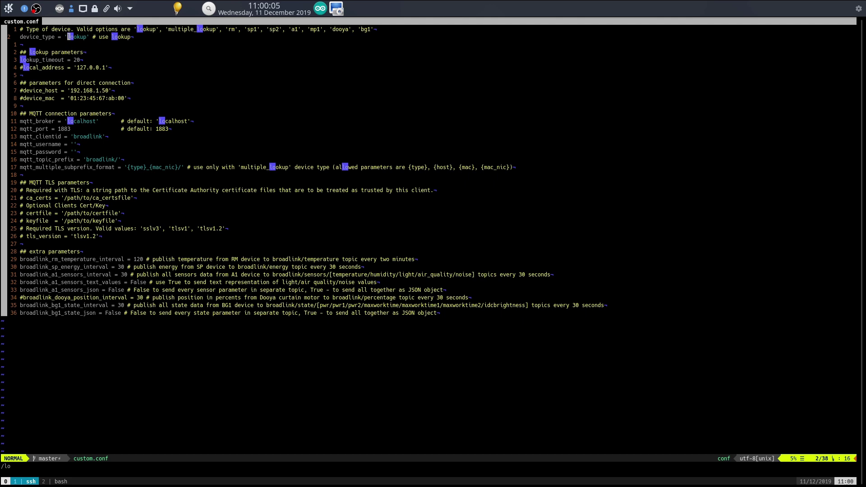
{"action": "type", "text": "cw"}
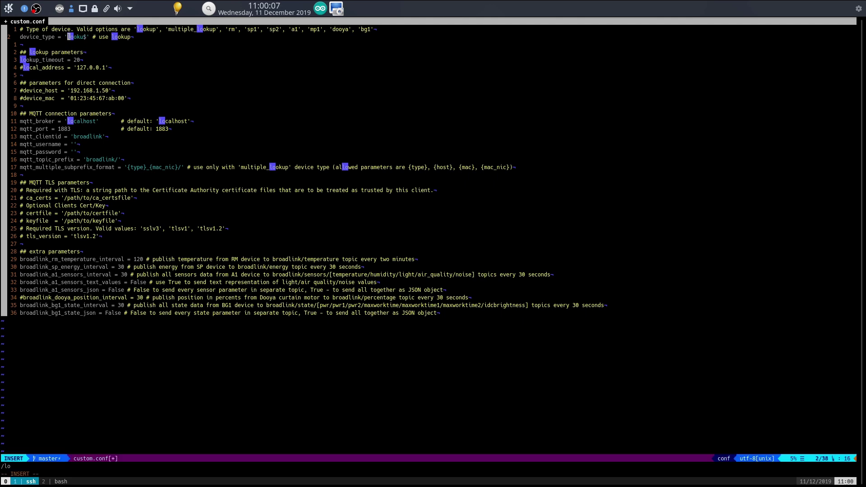
{"action": "type", "text": "bg1"}
{"action": "key", "text": "Escape"}
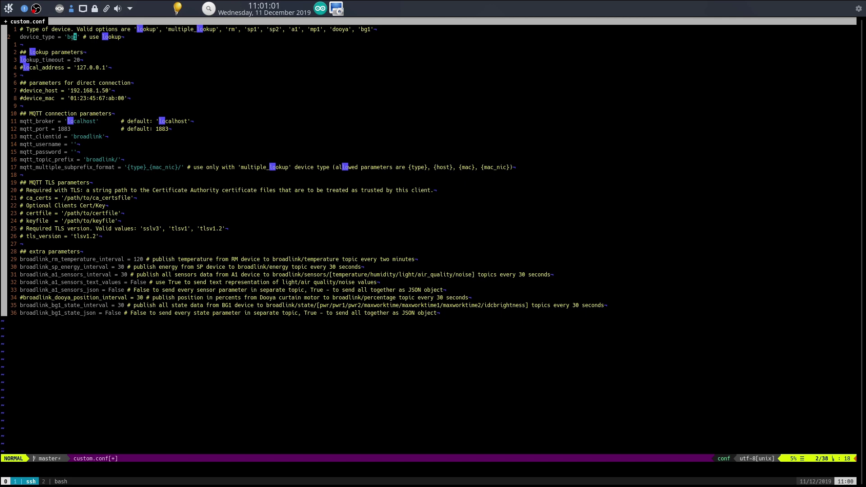
Step: Replace 1.50 with 0.24 in the device_host line, making it 192.168.0.24
{"action": "key", "text": "7"}
{"action": "key", "text": "j"}
{"action": "key", "text": "colon"}
{"action": "type", "text": "s/1.50/0.24"}
{"action": "key", "text": "Return"}
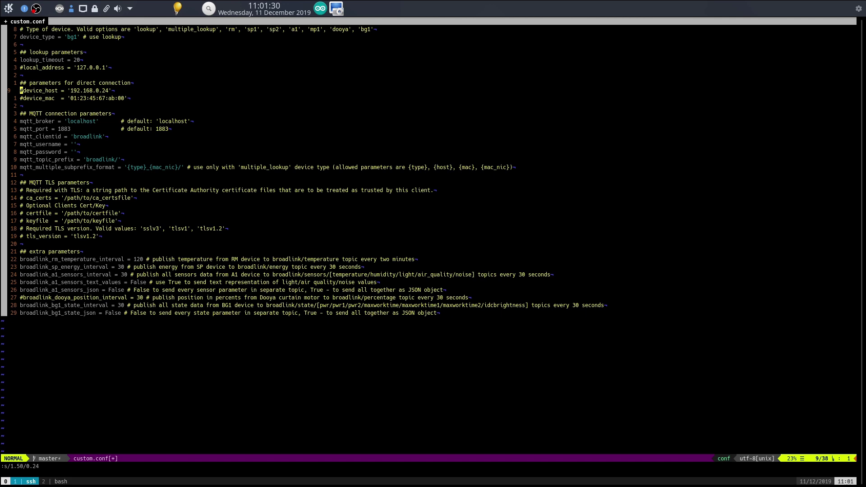
Step: Uncomment the device_host and device_mac lines
{"action": "key", "text": "x"}
{"action": "key", "text": "j"}
{"action": "key", "text": "x"}
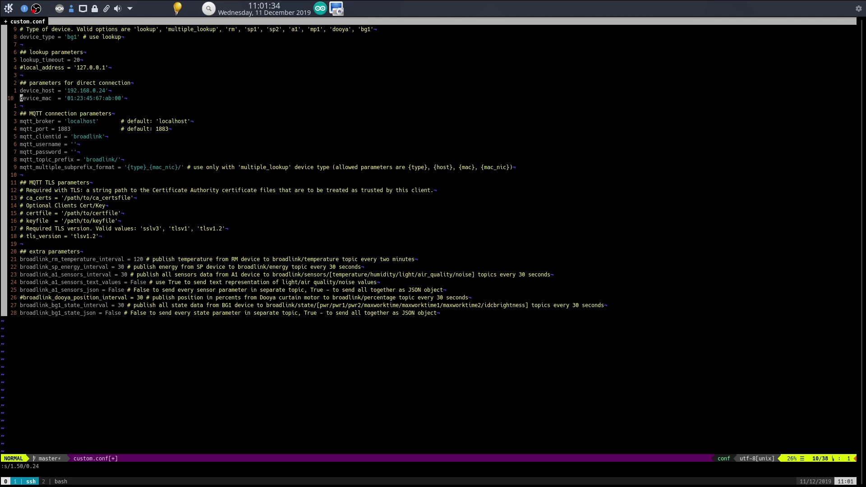
Step: Find the MAC address value and begin replacing it with the socket's MAC
{"action": "type", "text": "/01"}
{"action": "key", "text": "Return"}
{"action": "key", "text": "c"}
{"action": "key", "text": "t"}
{"action": "key", "text": "apostrophe"}
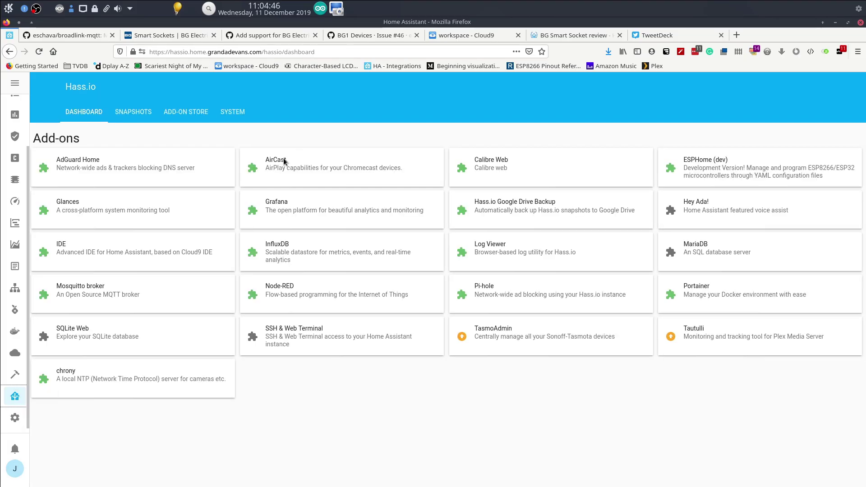
Step: Open the Mosquitto broker add-on card and scroll down its details page
{"action": "left_click", "coordinate": [154, 301]}
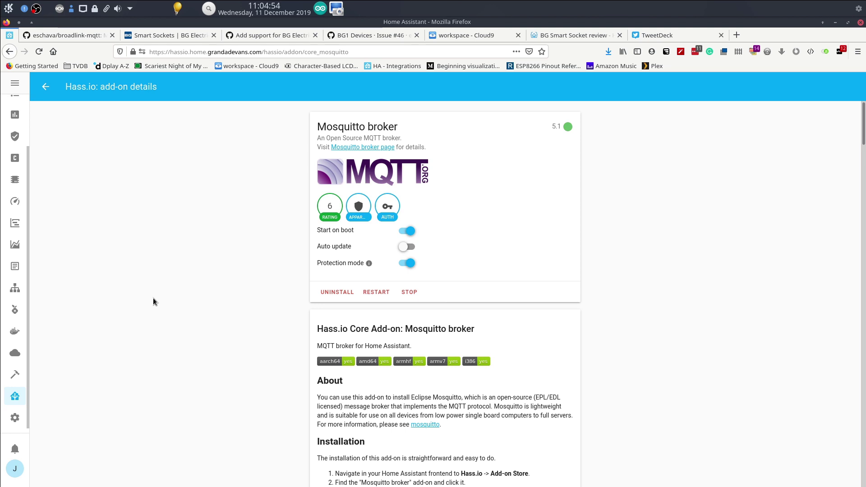
{"action": "scroll", "coordinate": [153, 302], "scroll_direction": "down", "scroll_amount": 10}
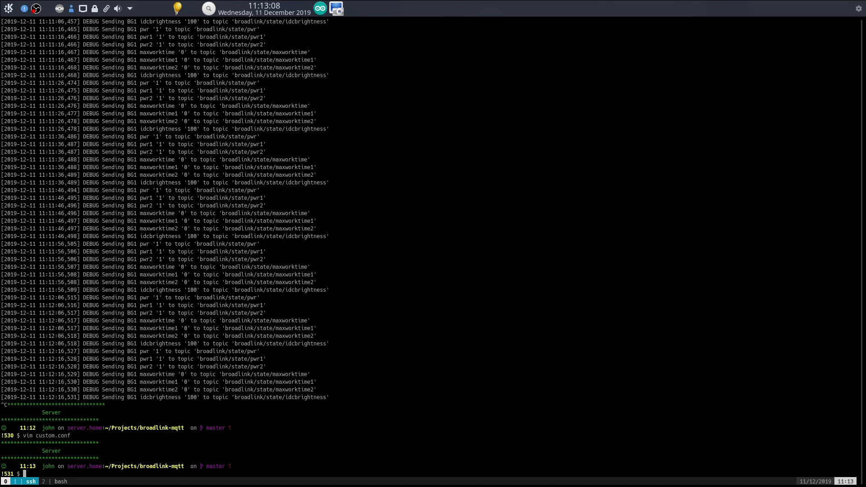
Step: Start the bridge with ./mqtt.py and view broadlink/state values in MQTT Explorer
{"action": "type", "text": "./mqtt.py"}
{"action": "key", "text": "Return"}
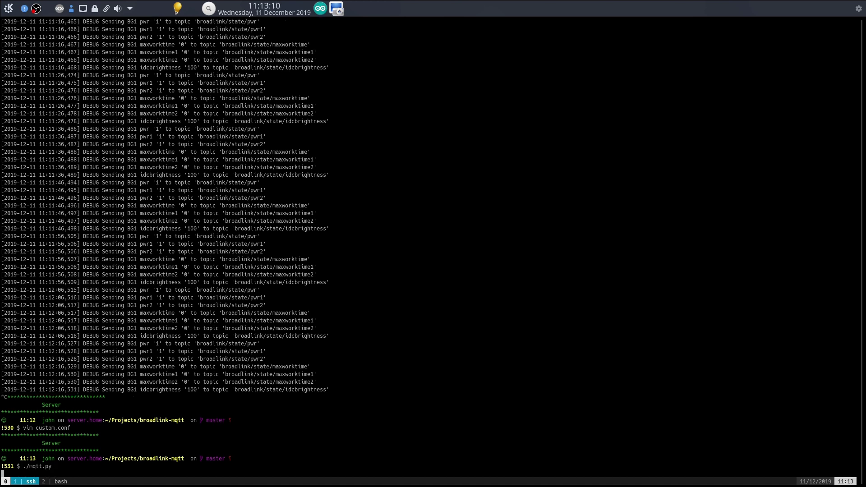
{"action": "key", "text": "alt+Tab"}
{"action": "key", "text": "alt+Tab"}
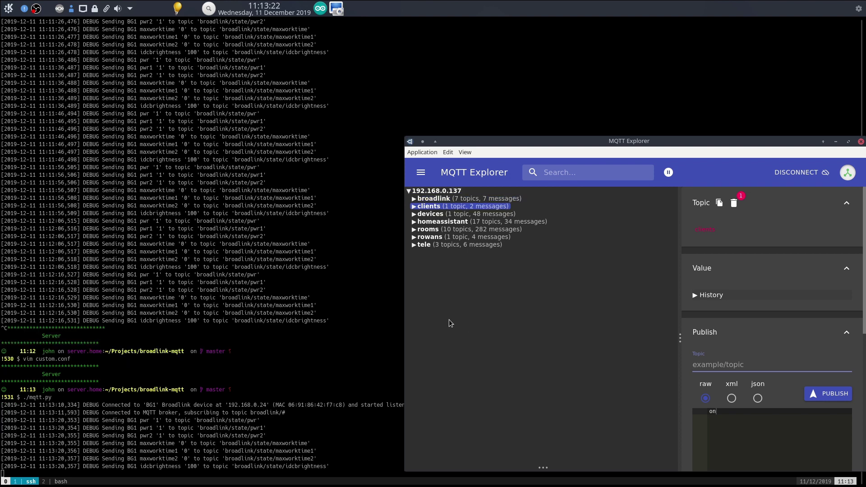
{"action": "left_click", "coordinate": [413, 199]}
{"action": "left_click", "coordinate": [420, 206]}
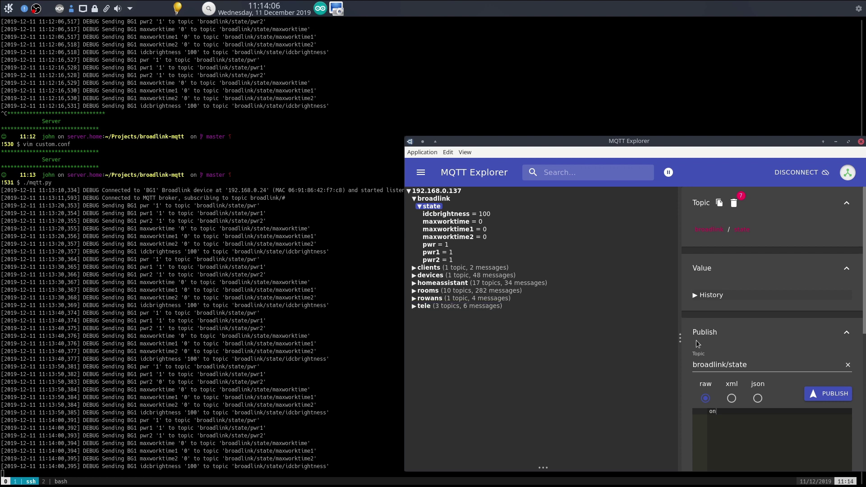
Step: Publish the payload 'off' to topic broadlink/power/pwr2
{"action": "left_click", "coordinate": [747, 361]}
{"action": "key", "text": "Left"}
{"action": "key", "text": "Left"}
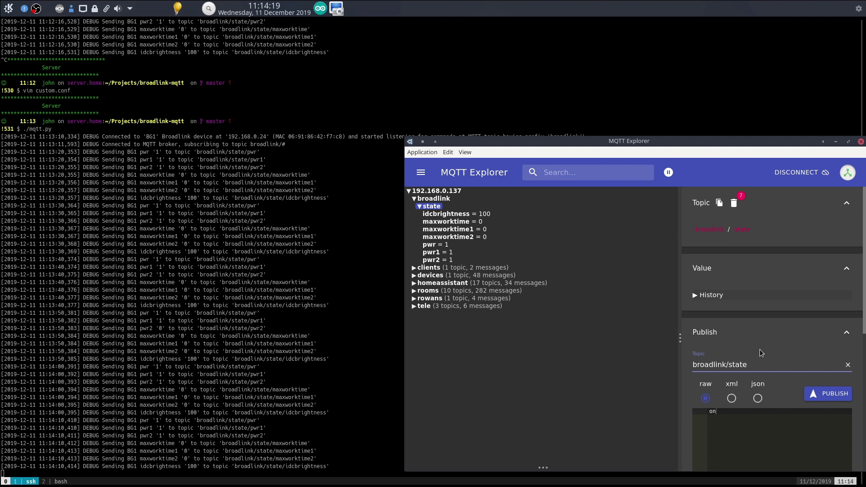
{"action": "type", "text": "power/"}
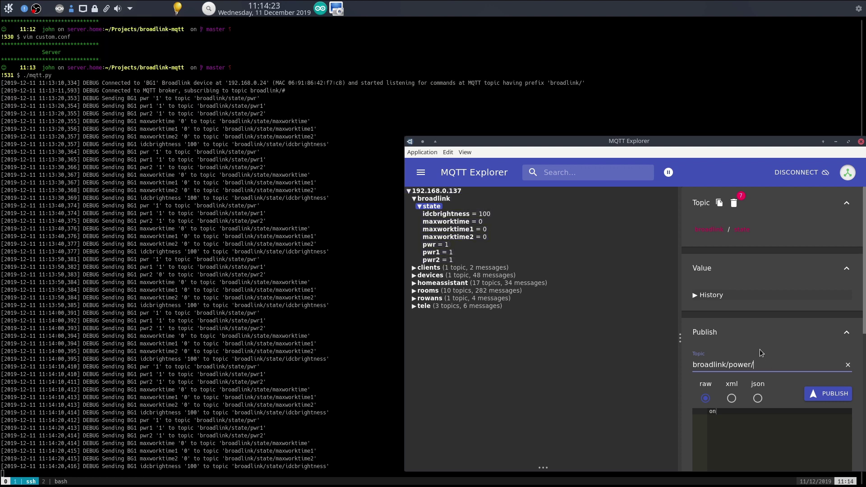
{"action": "type", "text": "pwr2"}
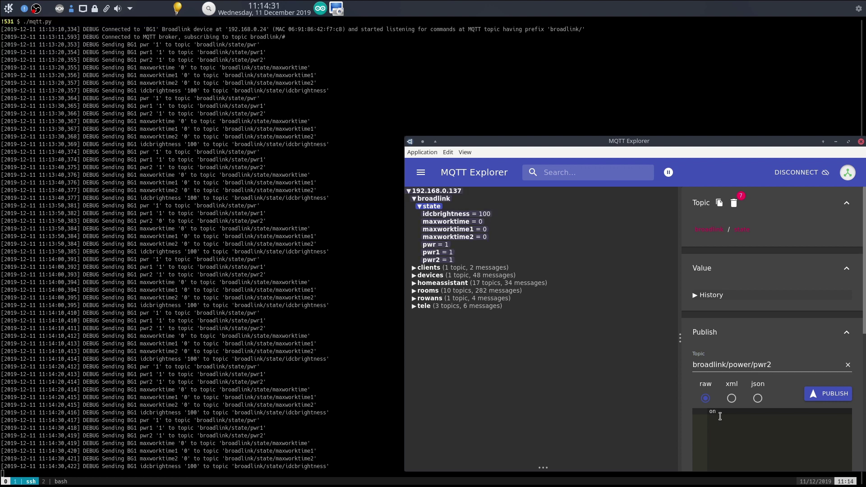
{"action": "key", "text": "BackSpace"}
{"action": "type", "text": "ff"}
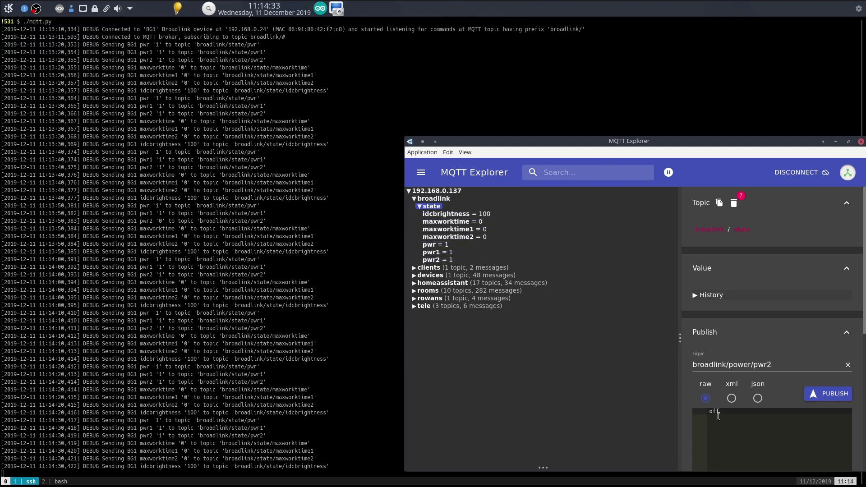
{"action": "left_click", "coordinate": [825, 397]}
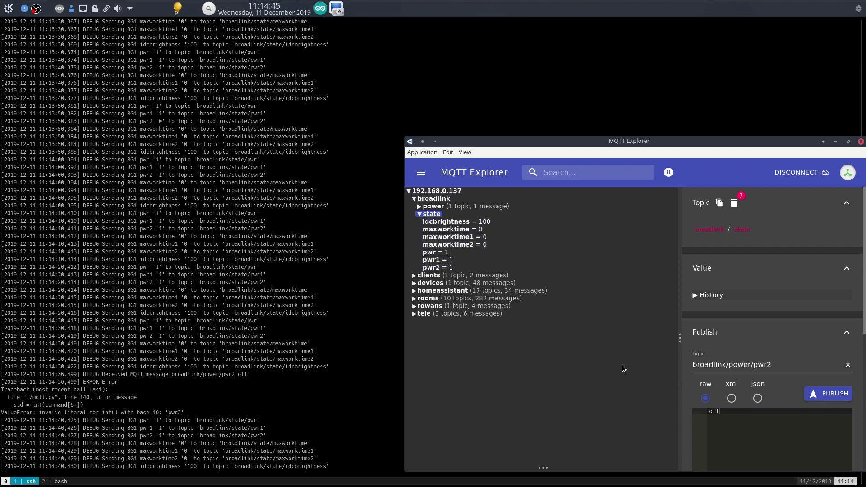
{"action": "key", "text": "alt+Tab"}
{"action": "key", "text": "alt+Tab"}
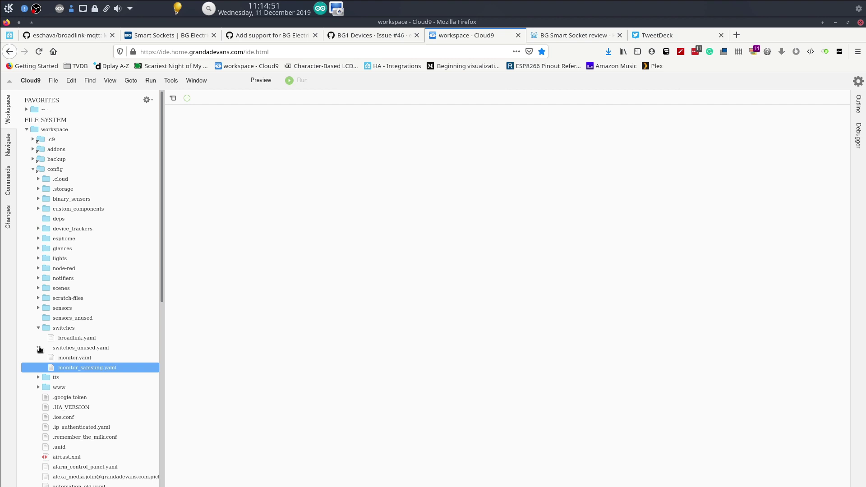
Step: Open switches_unused.yaml/monitor.yaml in the Cloud9 editor and scroll through it
{"action": "double_click", "coordinate": [65, 358]}
{"action": "scroll", "coordinate": [65, 359], "scroll_direction": "down", "scroll_amount": 2}
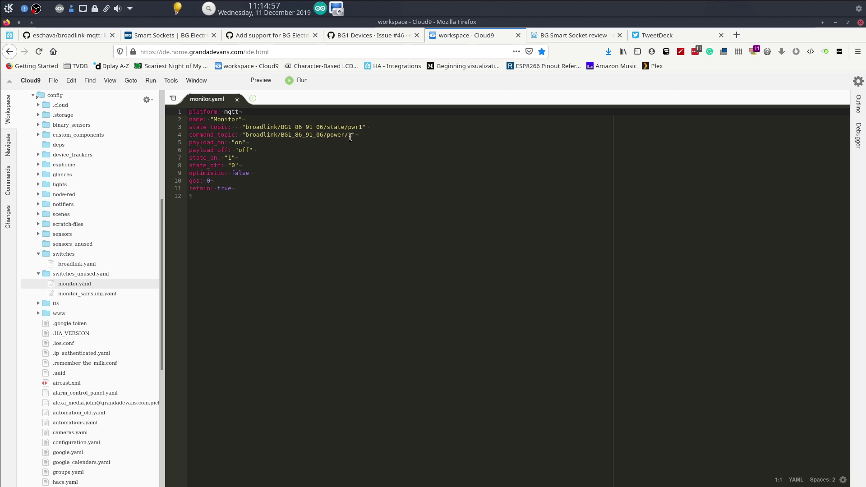
Step: Publish 'off', then 'on', then 'off' to topic broadlink/power/2
{"action": "key", "text": "alt+Tab"}
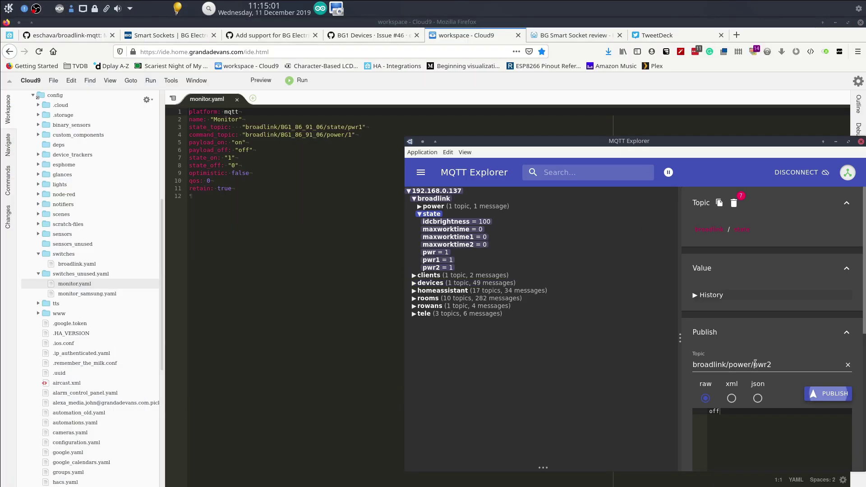
{"action": "key", "text": "Delete"}
{"action": "key", "text": "Delete"}
{"action": "key", "text": "Delete"}
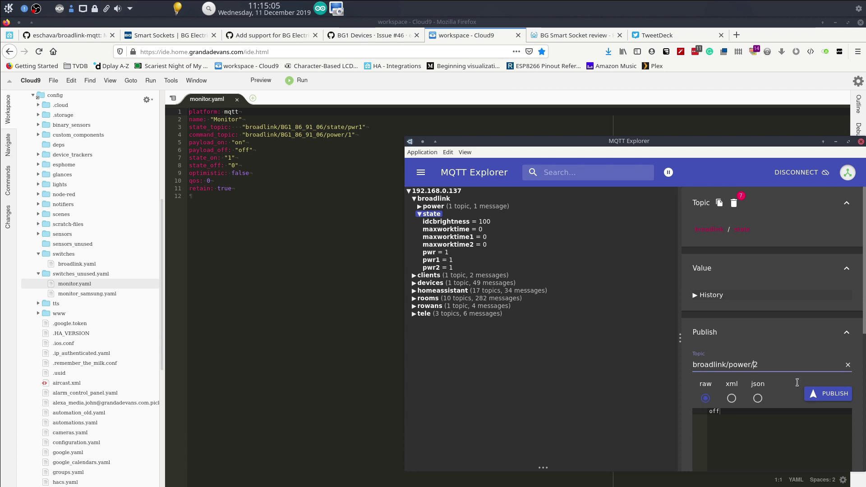
{"action": "left_click", "coordinate": [826, 399]}
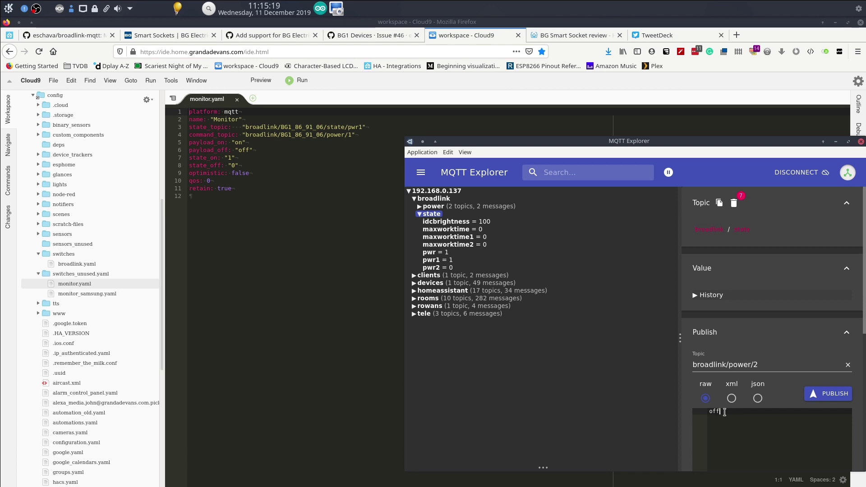
{"action": "key", "text": "BackSpace"}
{"action": "key", "text": "BackSpace"}
{"action": "key", "text": "BackSpace"}
{"action": "type", "text": "on"}
{"action": "left_click", "coordinate": [815, 398]}
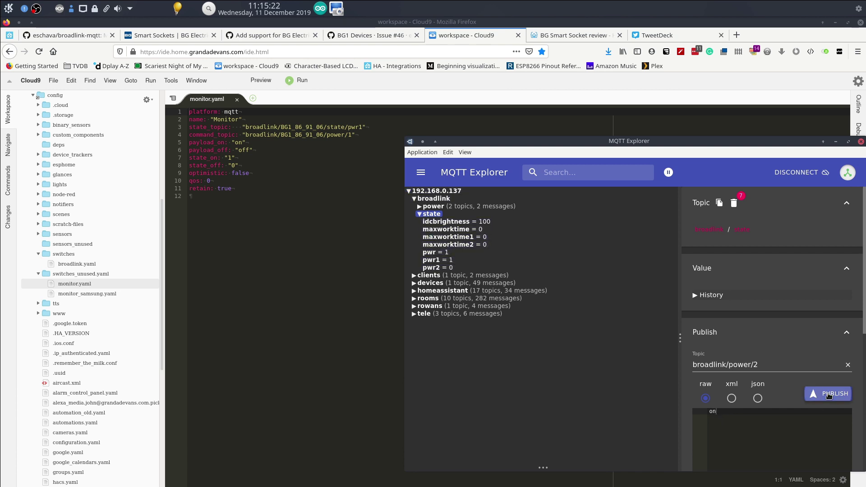
{"action": "left_click", "coordinate": [757, 416]}
{"action": "key", "text": "BackSpace"}
{"action": "key", "text": "BackSpace"}
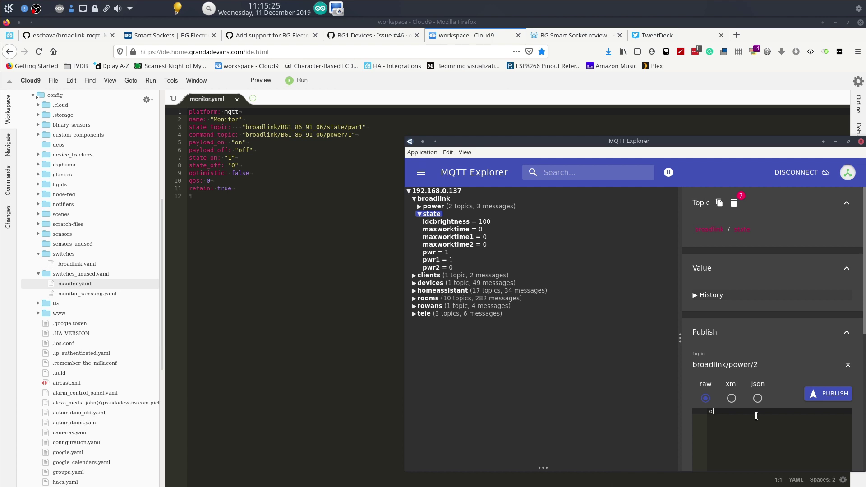
{"action": "type", "text": "off"}
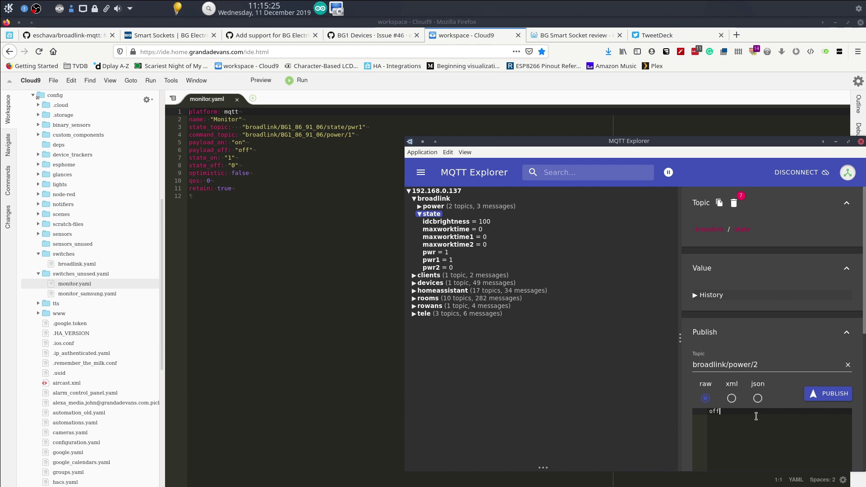
{"action": "left_click", "coordinate": [811, 398]}
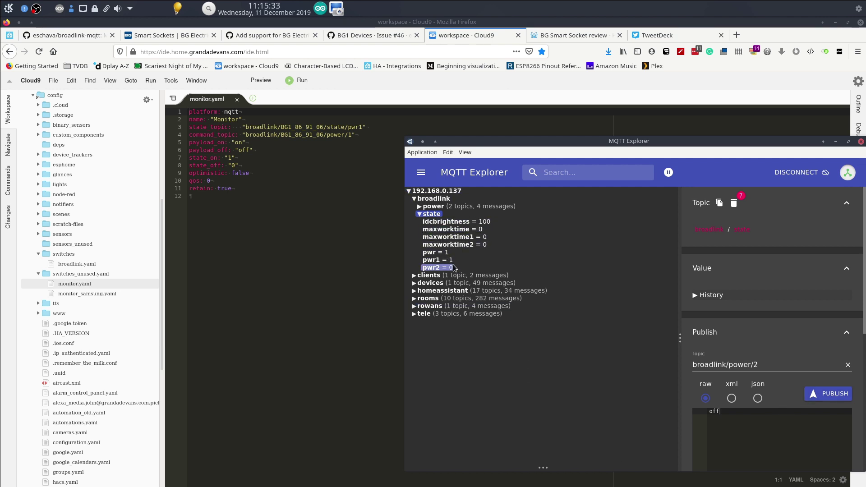
Step: Delete the stray broadlink/power/pwr2 topic
{"action": "left_click", "coordinate": [419, 208]}
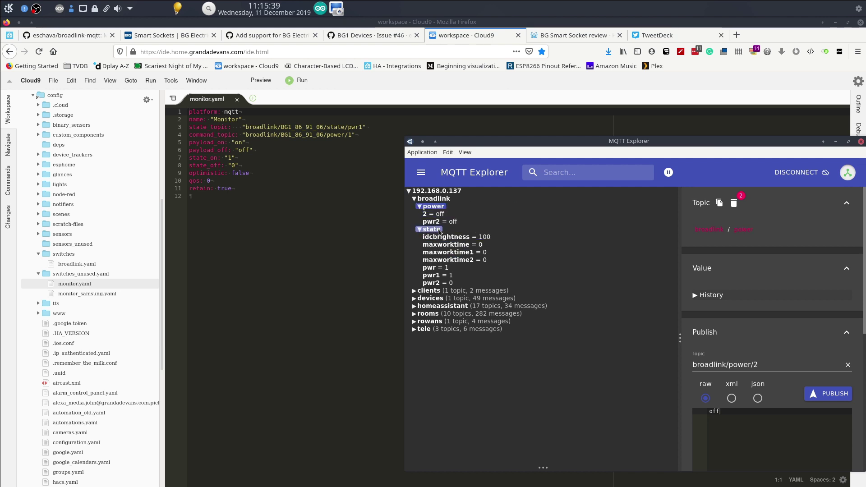
{"action": "left_click", "coordinate": [435, 222]}
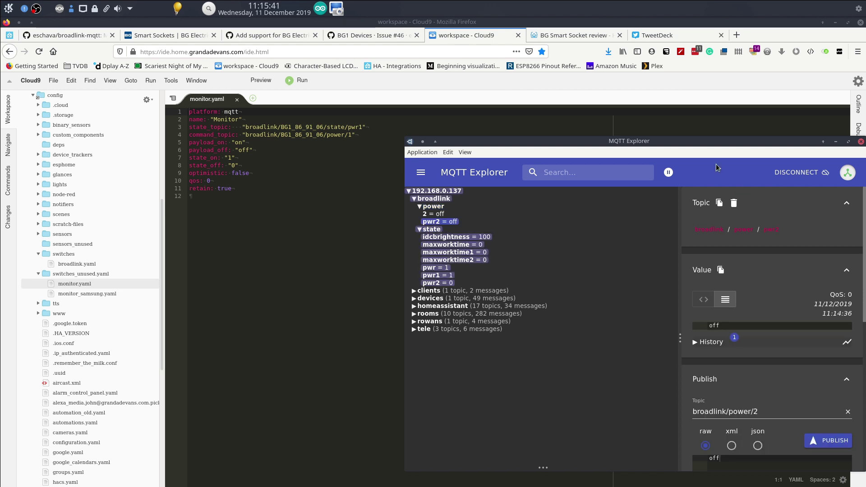
{"action": "left_click", "coordinate": [732, 205]}
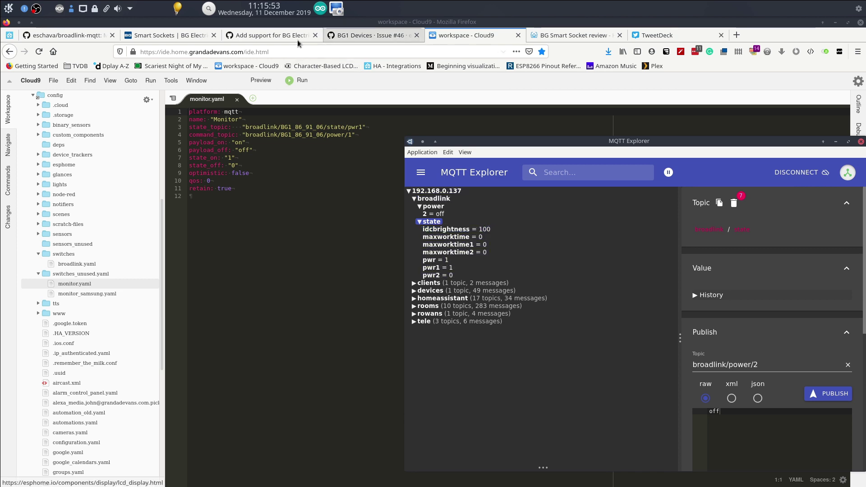
Step: Browse the BG Electrical Smart Sockets page and BG Smart Socket review article, then check MQTT Explorer
{"action": "left_click", "coordinate": [152, 32]}
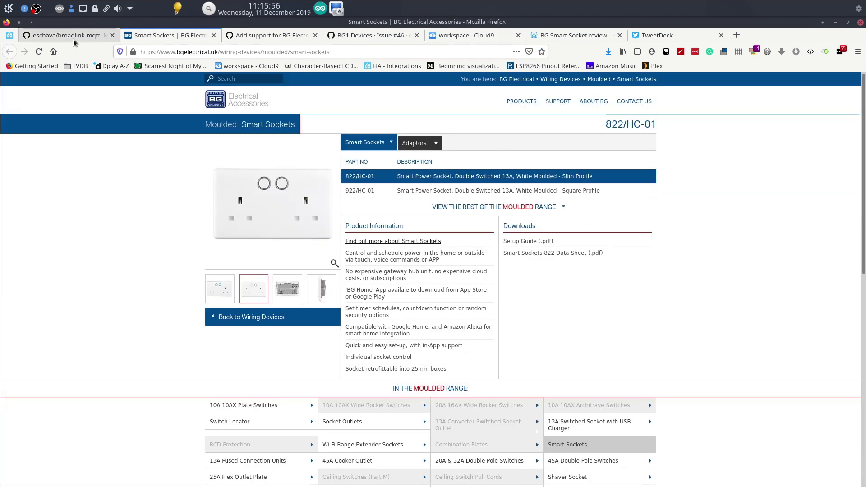
{"action": "left_click", "coordinate": [577, 35]}
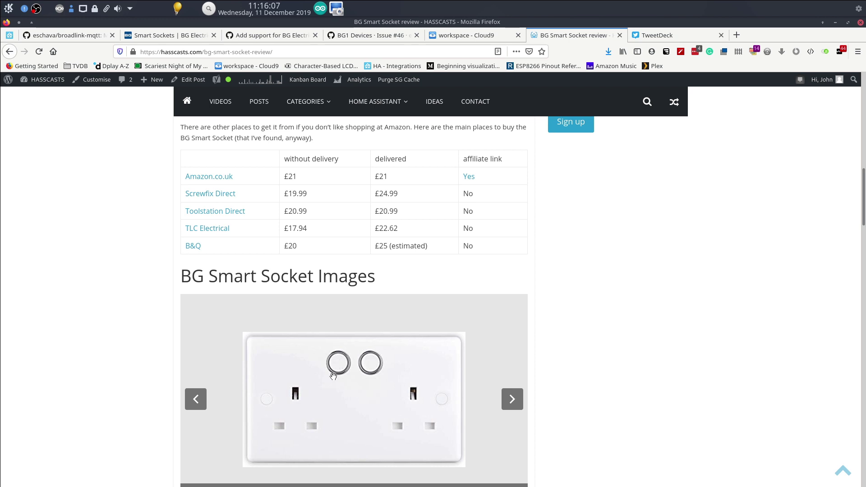
{"action": "key", "text": "alt+Tab"}
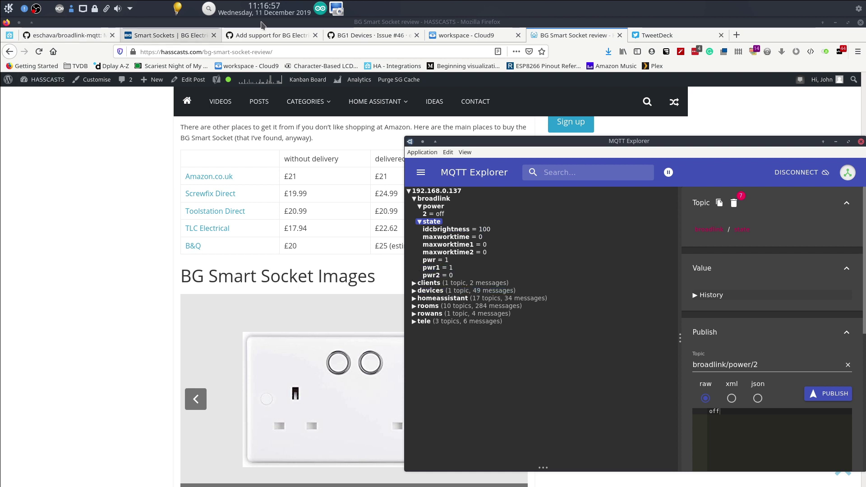
{"action": "left_click", "coordinate": [437, 36]}
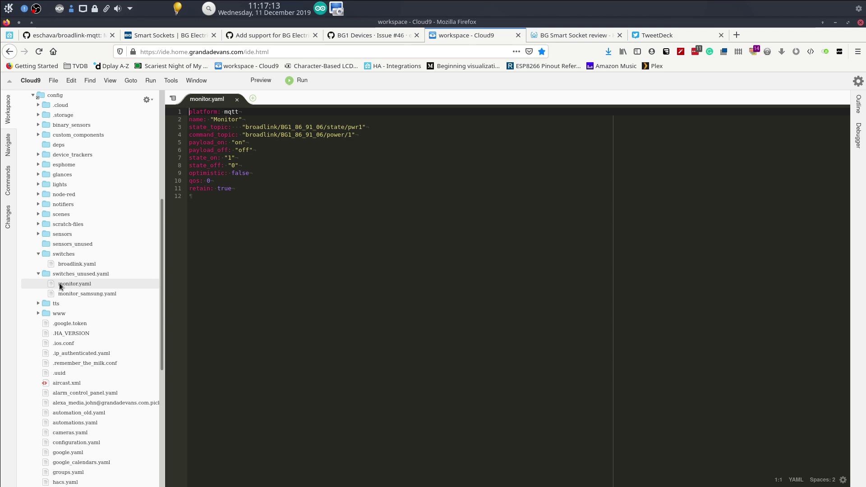
Step: Move monitor.yaml and monitor_samsung.yaml into the switches folder, then select the device ID in monitor.yaml's state_topic
{"action": "left_click_drag", "start_coordinate": [59, 287], "coordinate": [56, 255]}
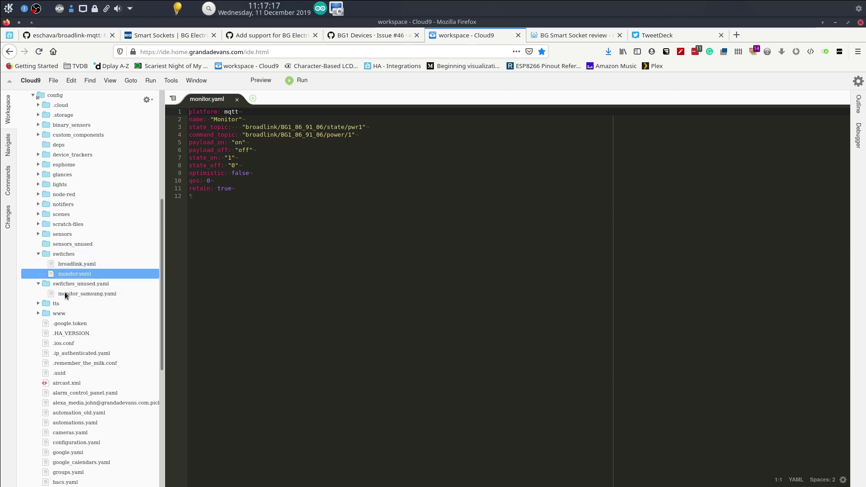
{"action": "left_click_drag", "start_coordinate": [64, 291], "coordinate": [57, 256]}
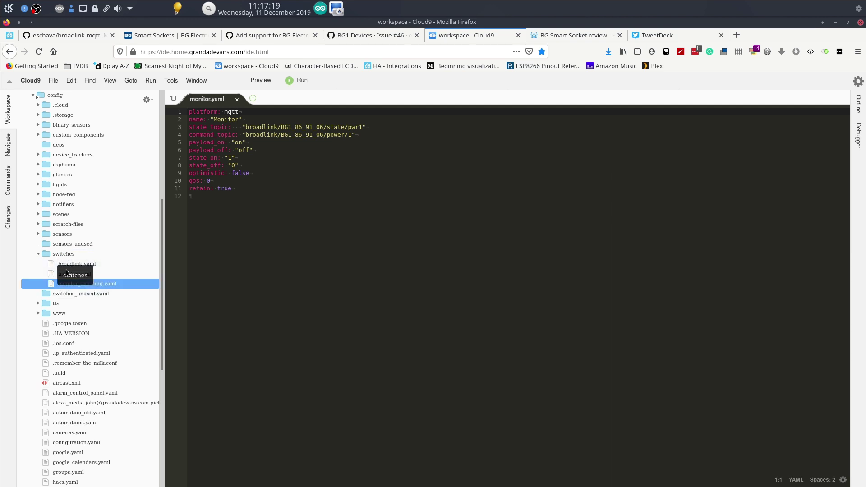
{"action": "left_click", "coordinate": [67, 274]}
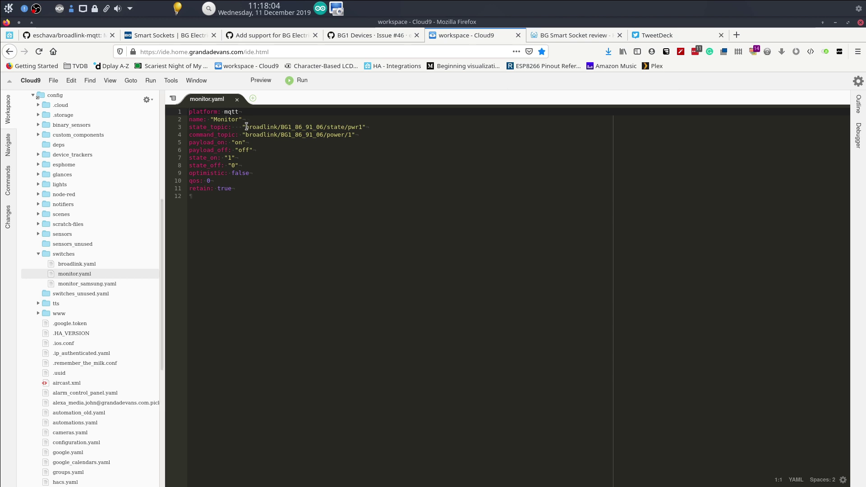
{"action": "key", "text": "alt+Tab"}
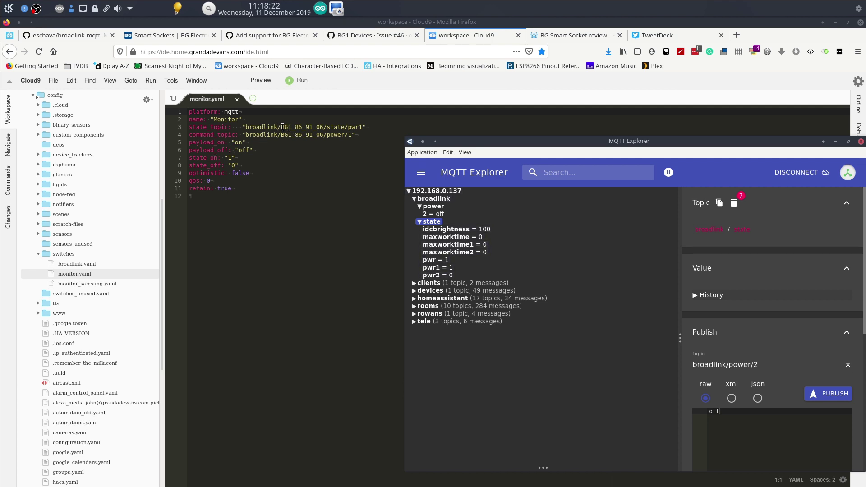
{"action": "left_click_drag", "start_coordinate": [285, 127], "coordinate": [320, 121]}
Step: Delete BG1_86_91_06 and the doubled slash so topics read broadlink/state/pwr1 and broadlink/power/1
{"action": "key", "text": "BackSpace"}
{"action": "key", "text": "BackSpace"}
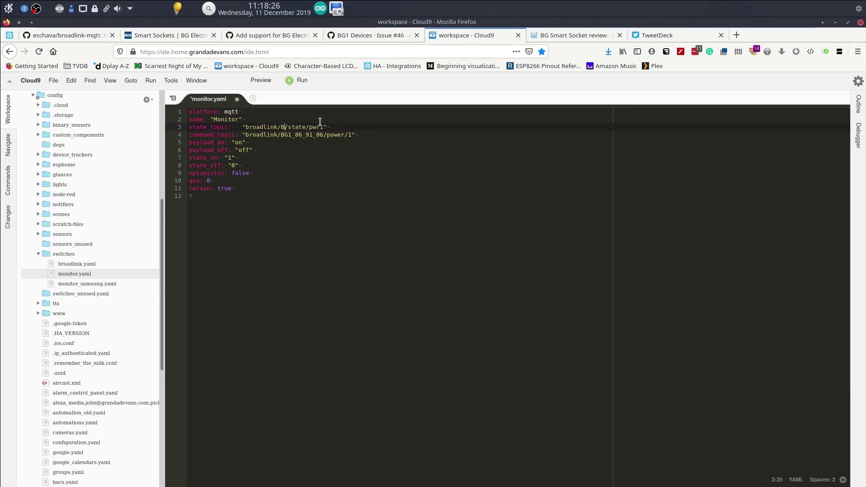
{"action": "key", "text": "alt+Tab"}
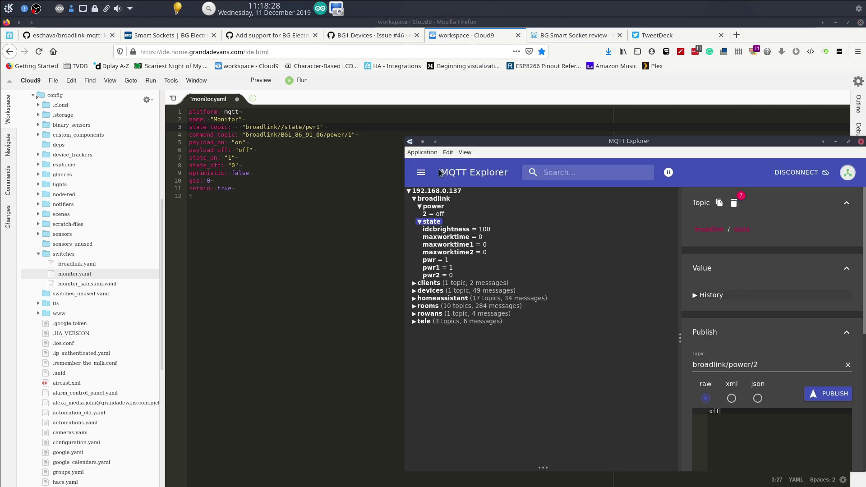
{"action": "left_click", "coordinate": [436, 142]}
{"action": "left_click", "coordinate": [306, 121]}
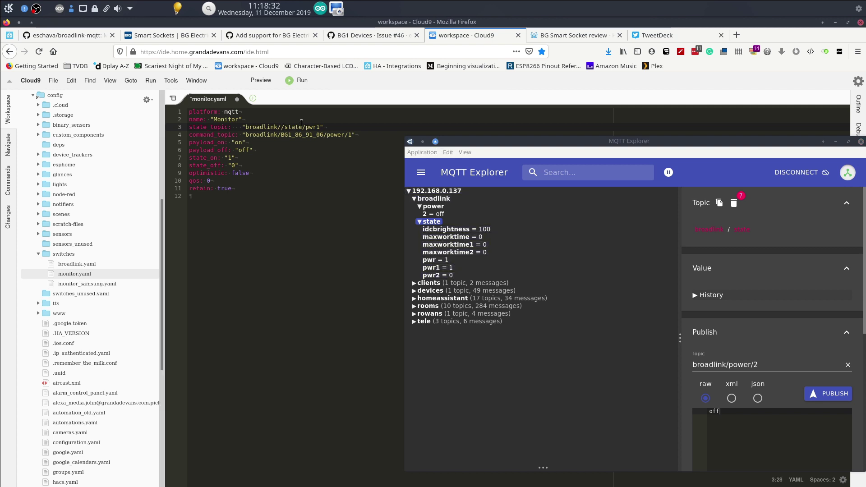
{"action": "key", "text": "Delete"}
{"action": "key", "text": "Down"}
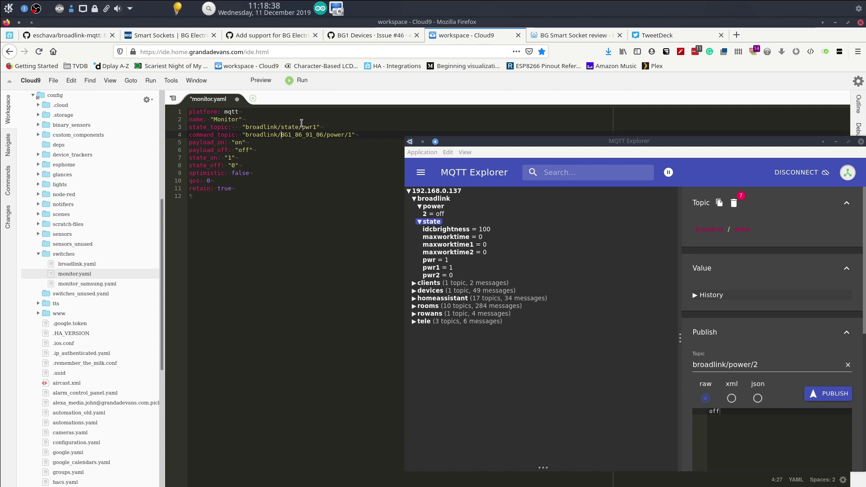
{"action": "key", "text": "ctrl+Delete"}
{"action": "key", "text": "Delete"}
Step: Run CHECK CONFIG under Configuration > Server Controls in Home Assistant
{"action": "left_click", "coordinate": [13, 35]}
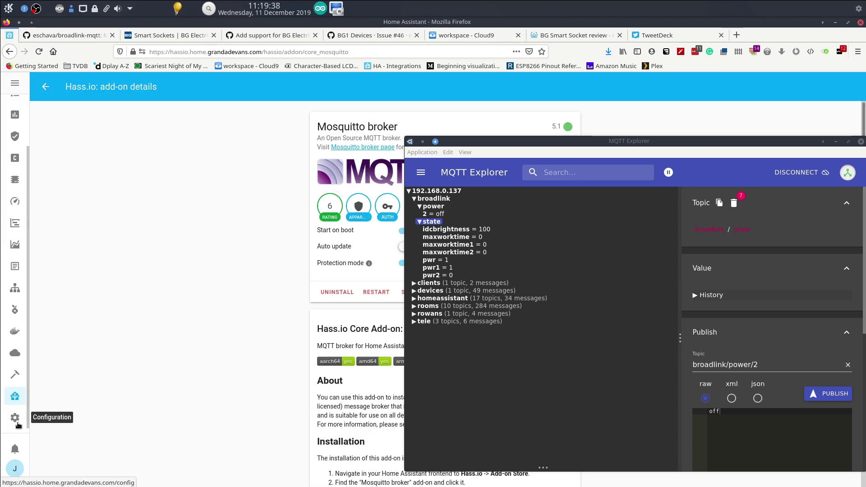
{"action": "left_click", "coordinate": [15, 418]}
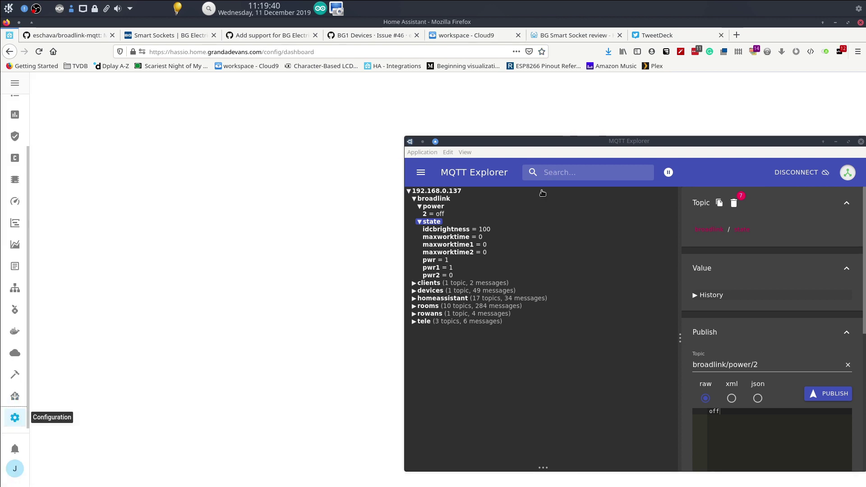
{"action": "left_click", "coordinate": [836, 142]}
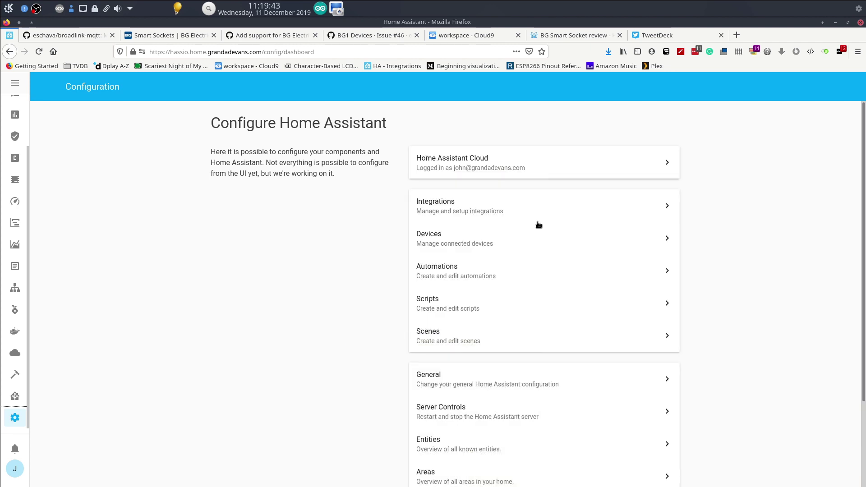
{"action": "left_click", "coordinate": [463, 419]}
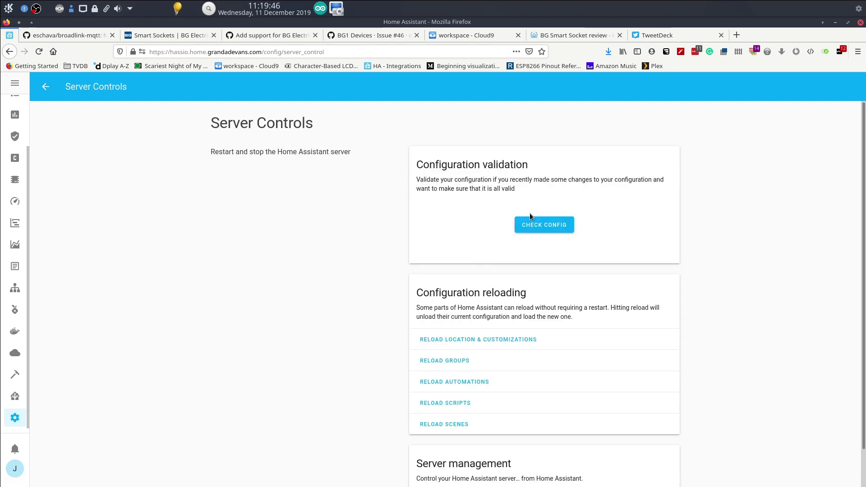
{"action": "left_click", "coordinate": [533, 223]}
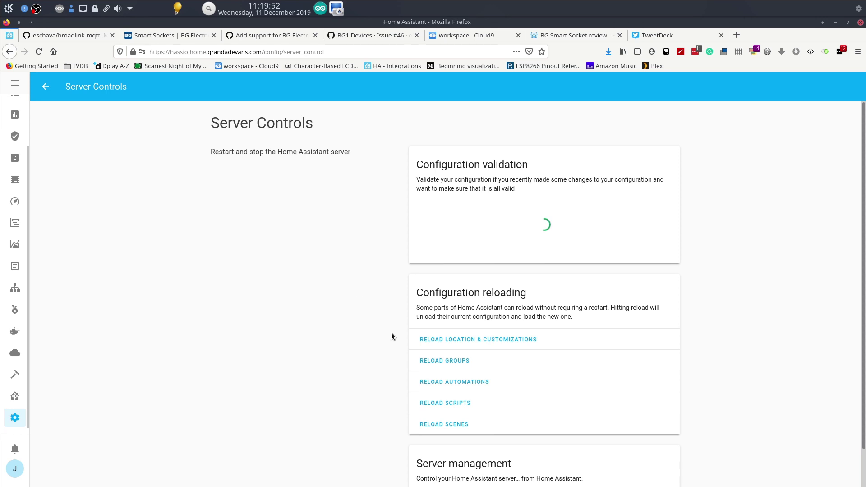
Step: Restart the Home Assistant server and confirm with OK
{"action": "scroll", "coordinate": [450, 422], "scroll_direction": "down", "scroll_amount": 1}
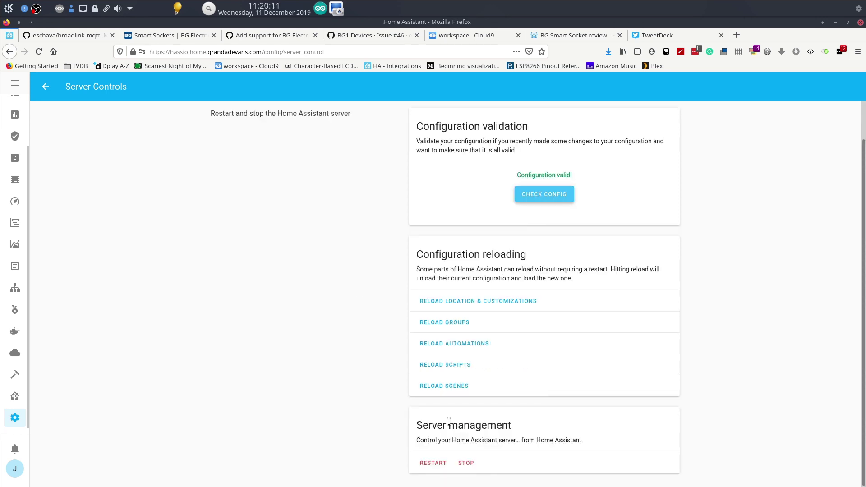
{"action": "left_click", "coordinate": [426, 466]}
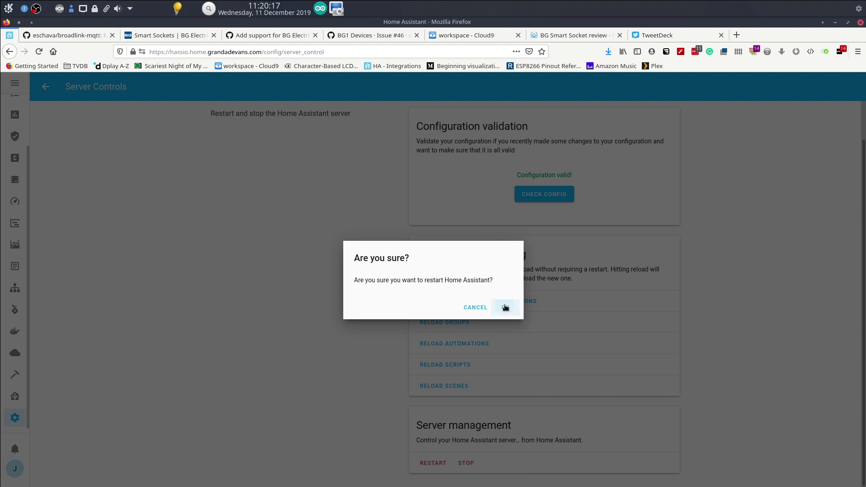
{"action": "left_click", "coordinate": [507, 308]}
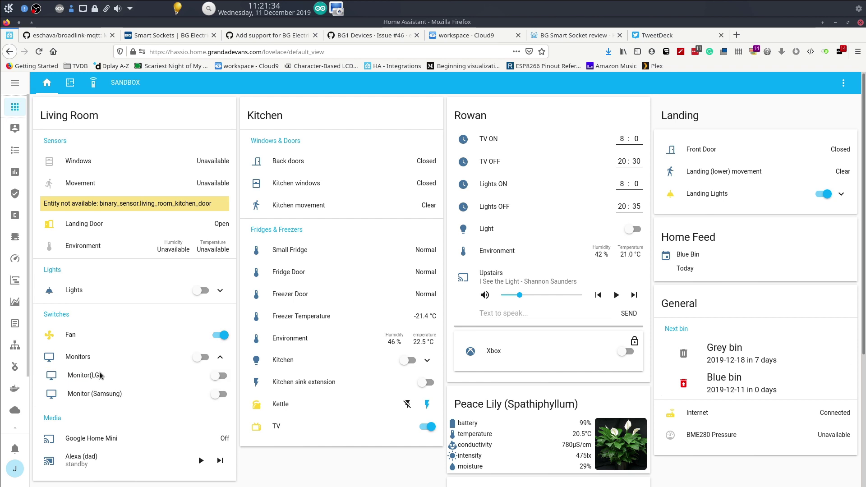
Step: Expand the Monitors group and toggle Monitor (Samsung) on, then back off
{"action": "left_click", "coordinate": [221, 357]}
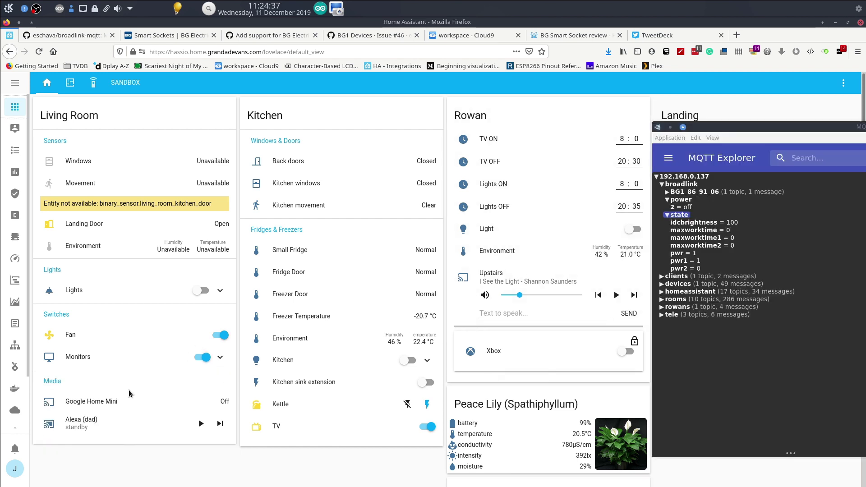
{"action": "left_click", "coordinate": [221, 359]}
{"action": "left_click", "coordinate": [216, 396]}
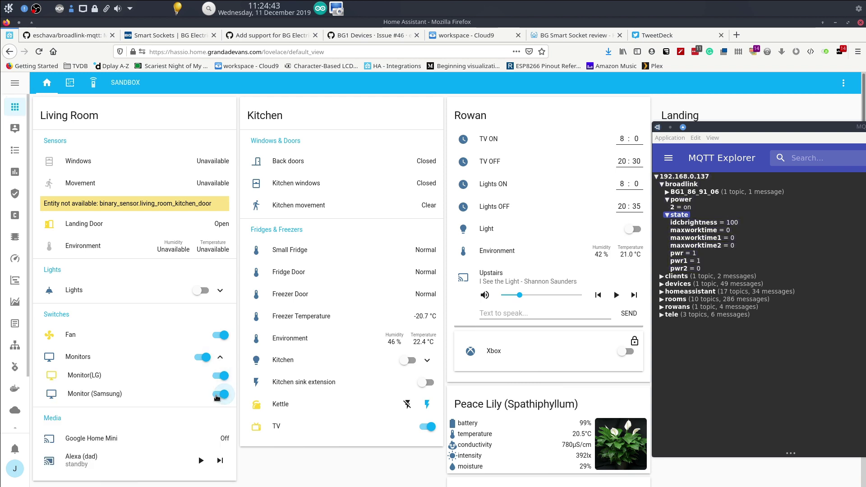
{"action": "left_click", "coordinate": [217, 396]}
Step: Toggle Monitor (Samsung) off so broadlink/state pwr2 shows 0 in MQTT Explorer
{"action": "left_click", "coordinate": [215, 390]}
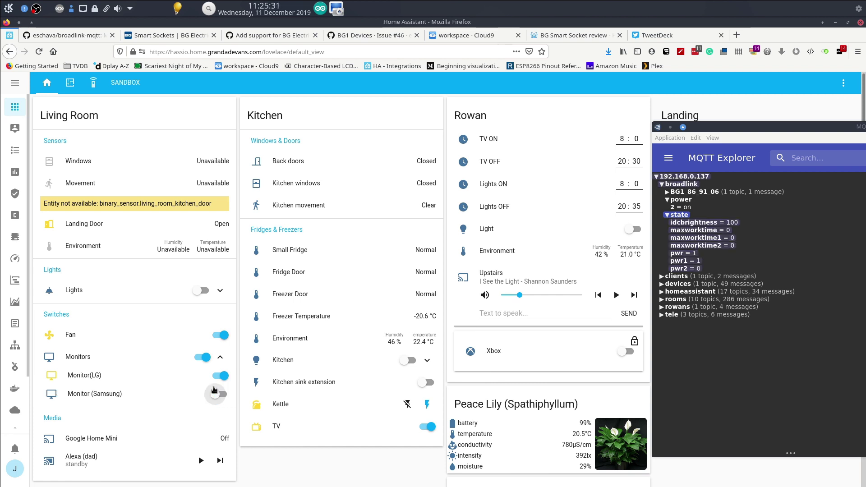